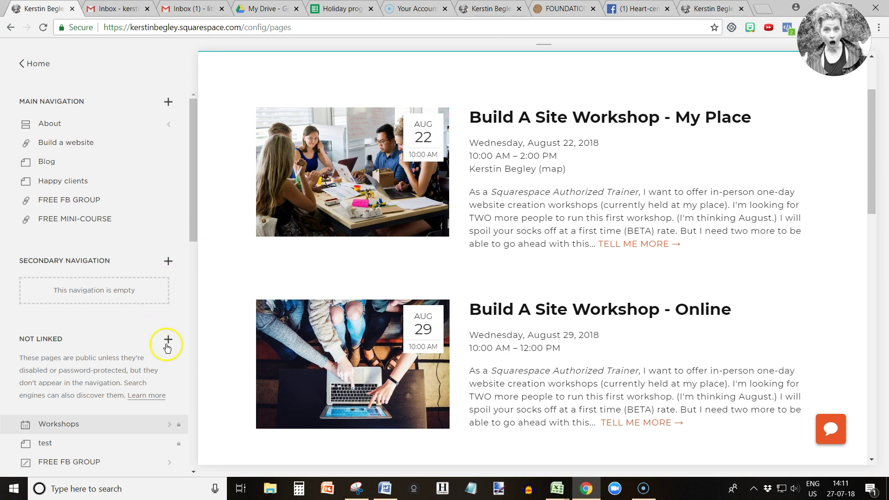
Add an Events page under Not Linked, name it 'events', and return to the pages list.
left_click(169, 104)
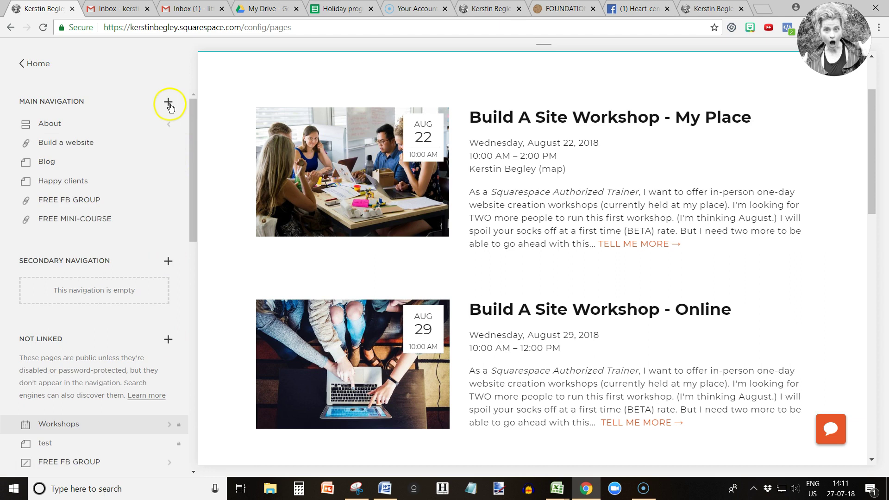
scroll(308, 189, "up", 2)
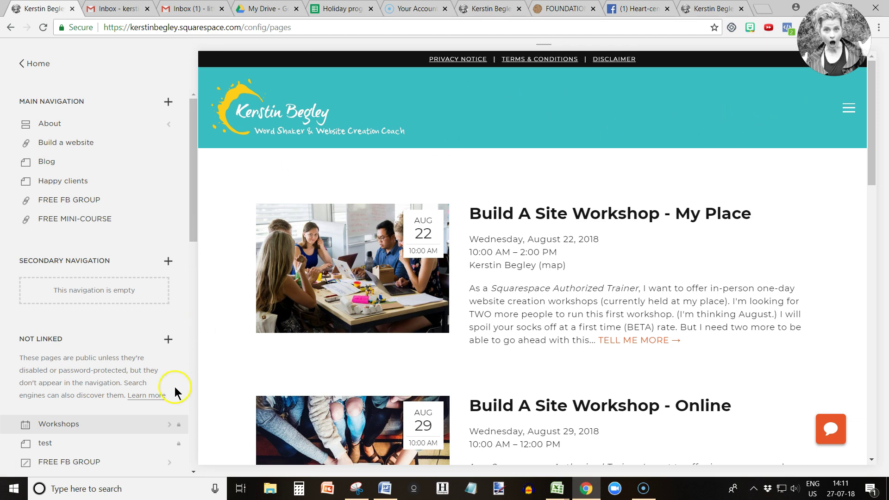
scroll(166, 389, "down", 1)
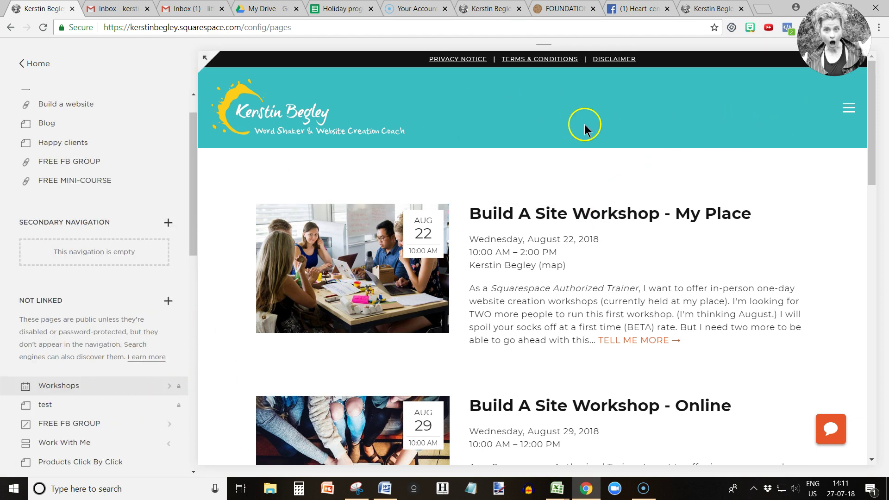
left_click(168, 302)
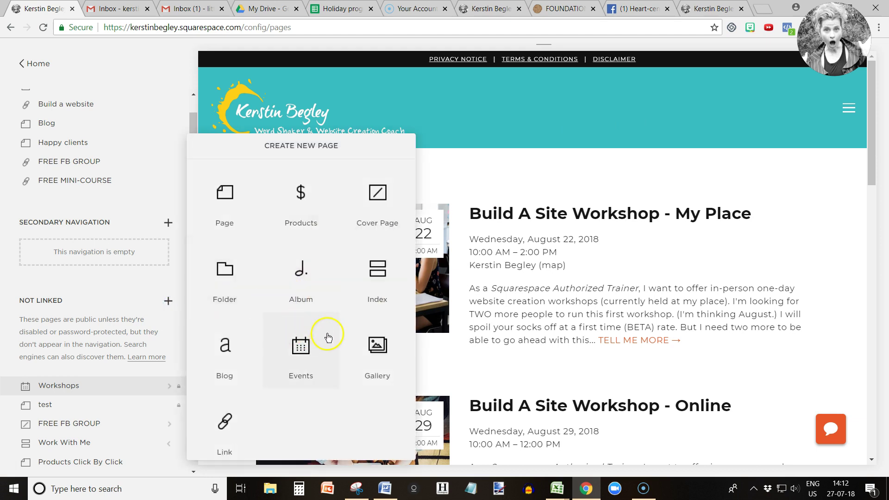
left_click(297, 371)
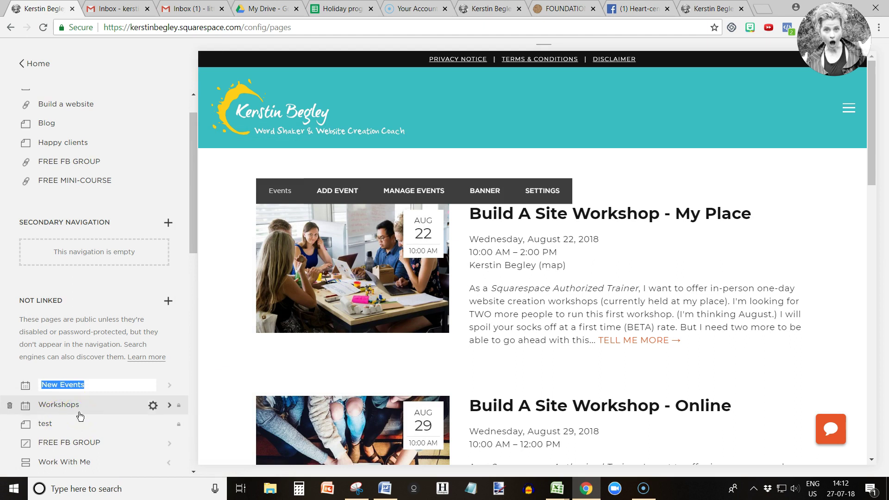
type("e")
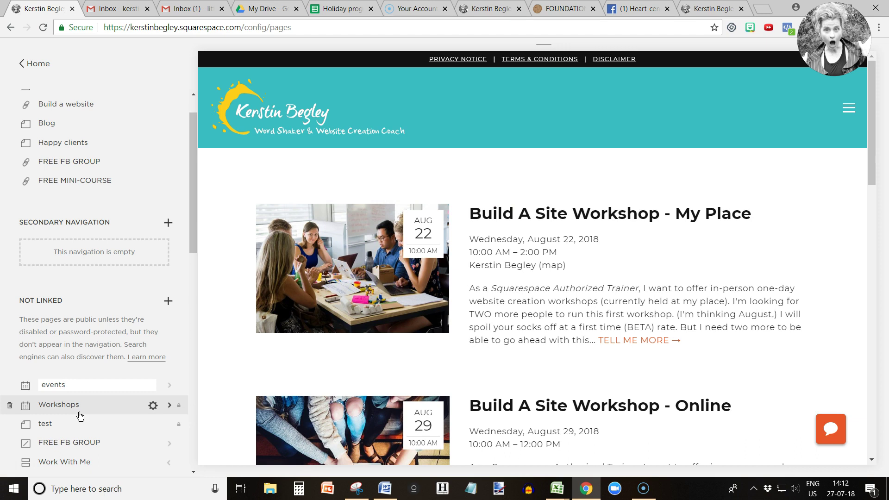
left_click(81, 416)
left_click(129, 384)
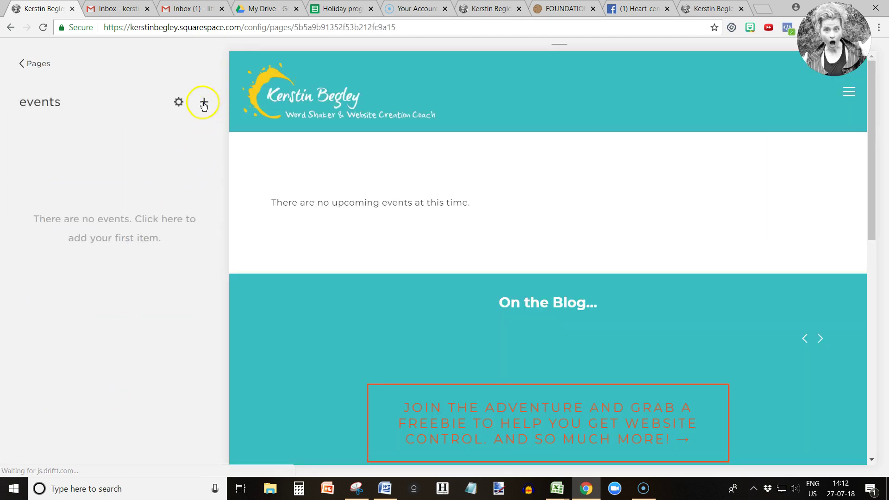
left_click(22, 64)
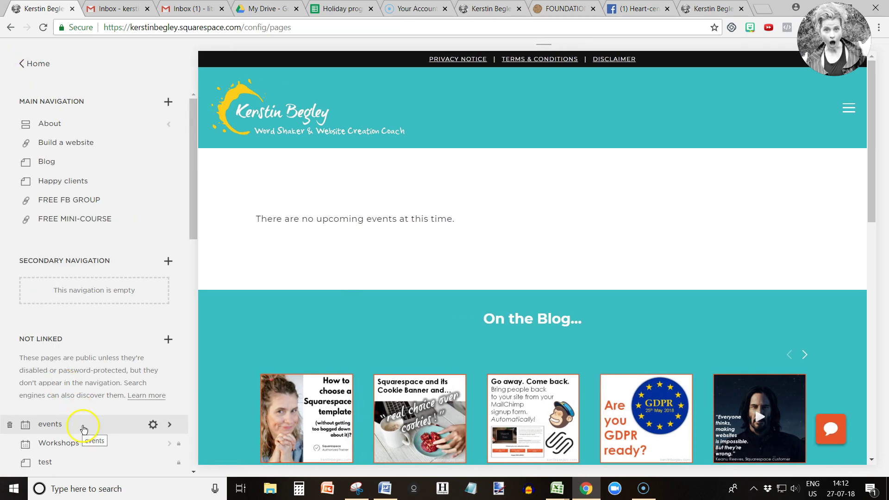
Open the events page settings and bring up the Default Event View choices.
left_click(83, 427)
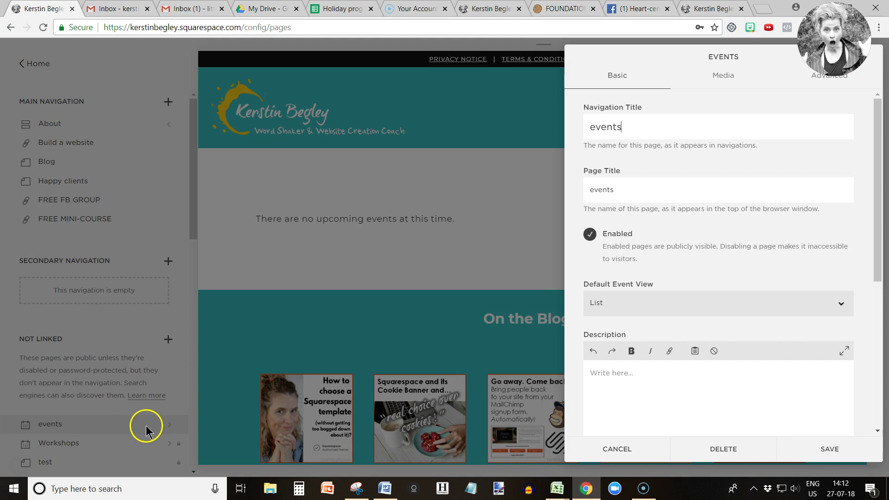
left_click(623, 450)
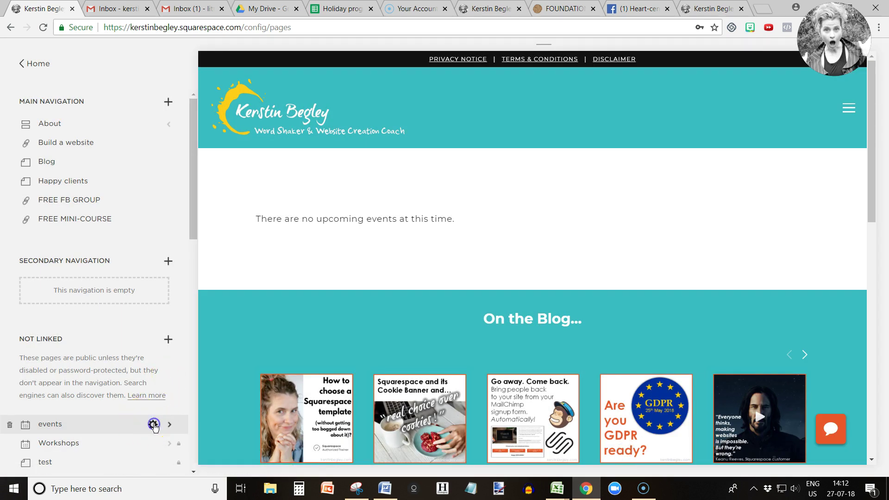
left_click(154, 425)
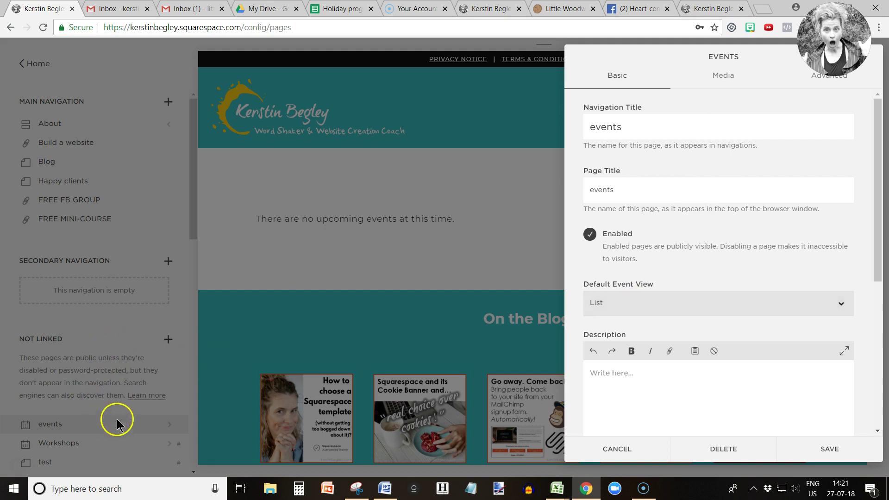
left_click(625, 303)
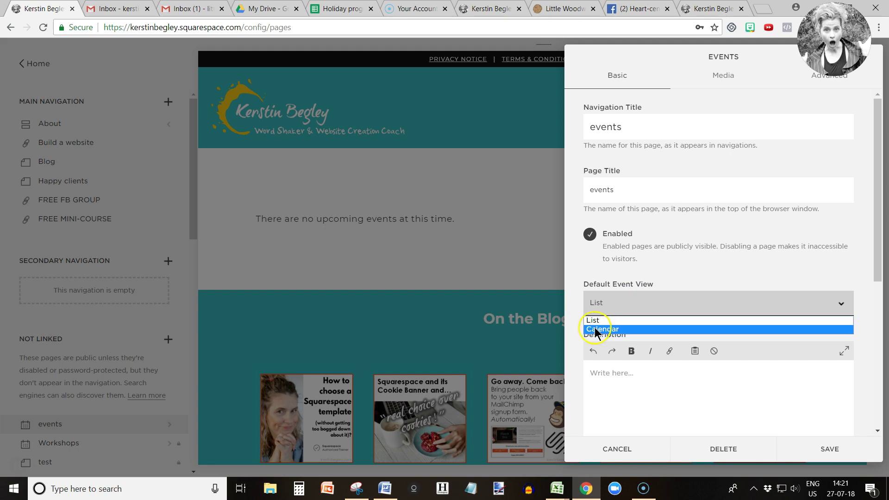
Compare the List and Calendar views on the live workshops site, then save with List kept.
left_click(713, 9)
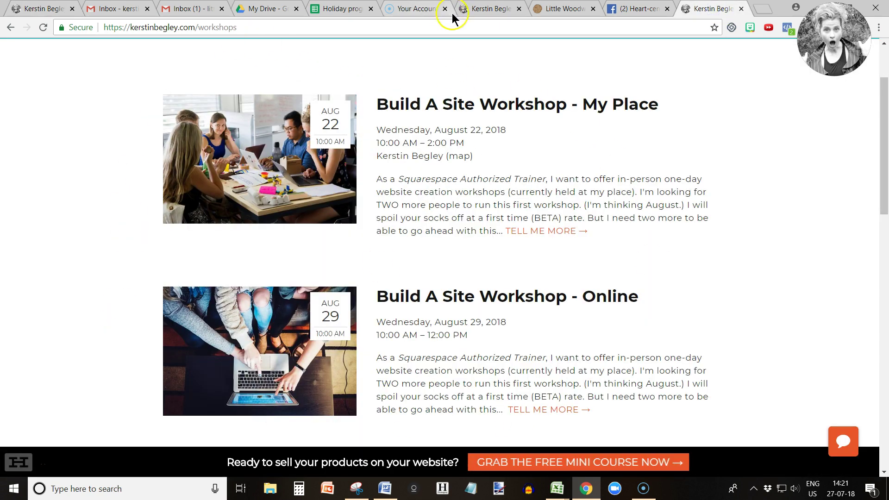
left_click(472, 9)
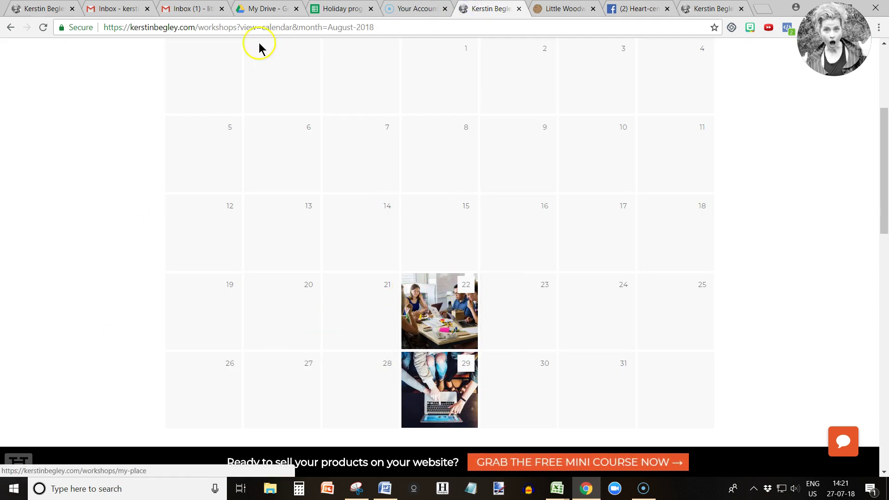
scroll(312, 298, "up", 1)
scroll(363, 244, "down", 1)
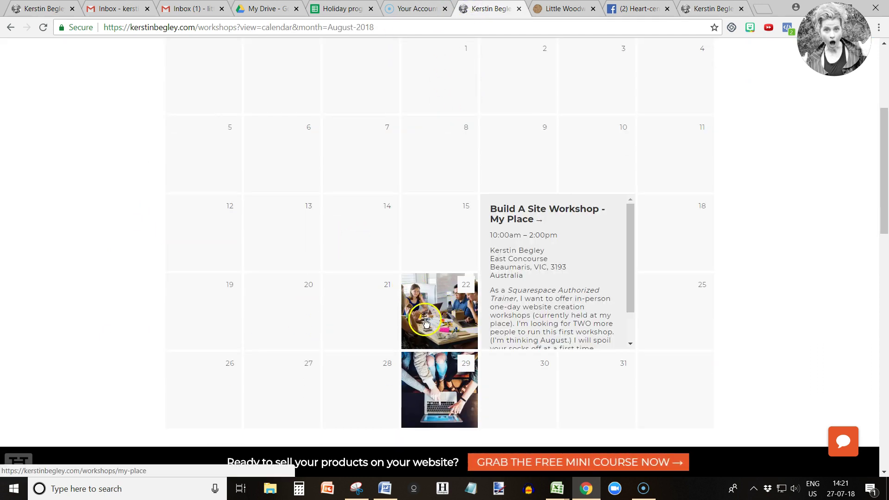
mouse_move(467, 316)
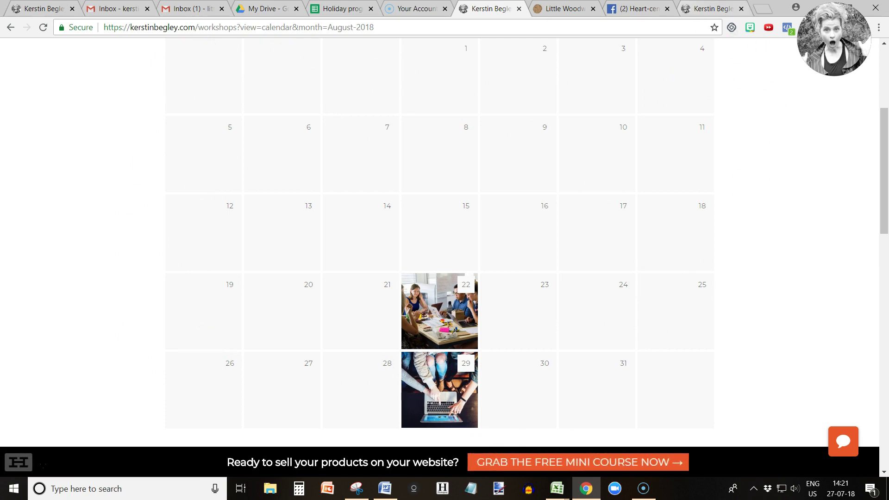
left_click(687, 10)
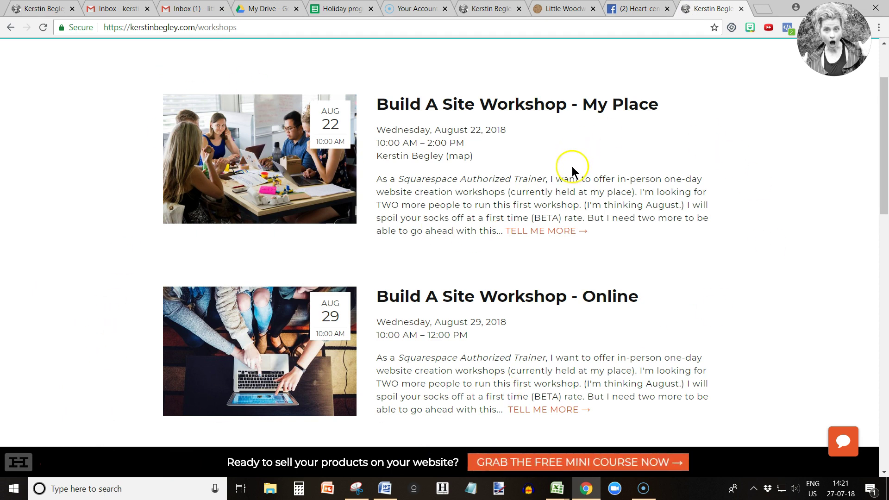
left_click(26, 9)
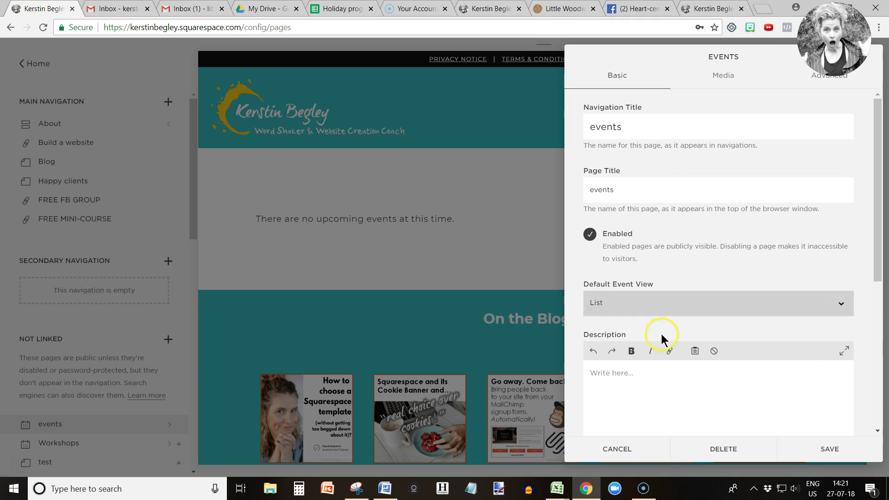
left_click(836, 451)
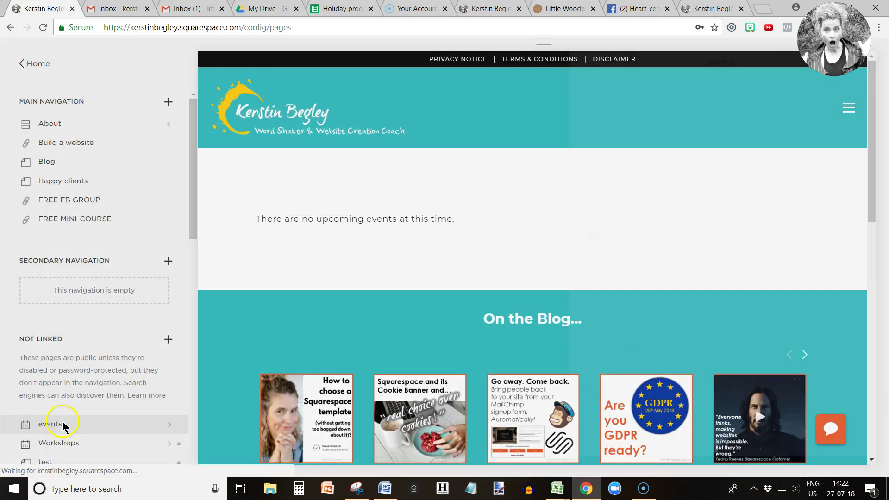
Add a new event titled with the copied workshop name 'Build A Site Workshop - My Place'.
left_click(62, 422)
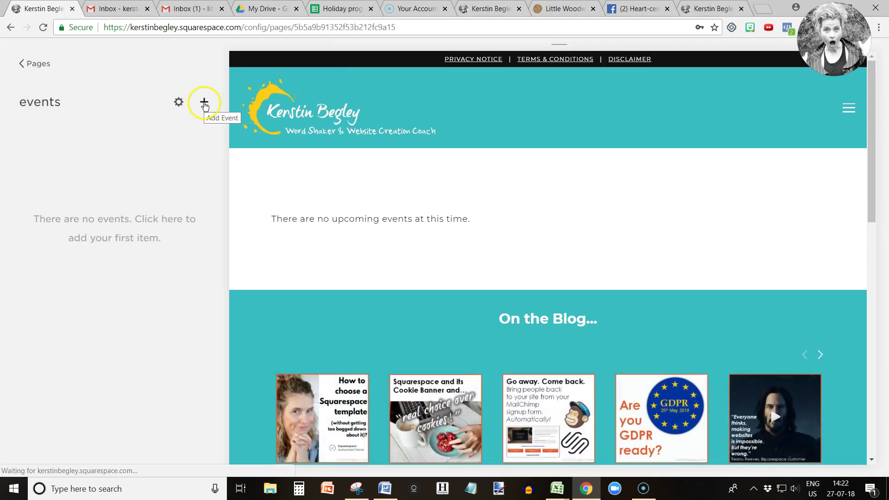
left_click(205, 103)
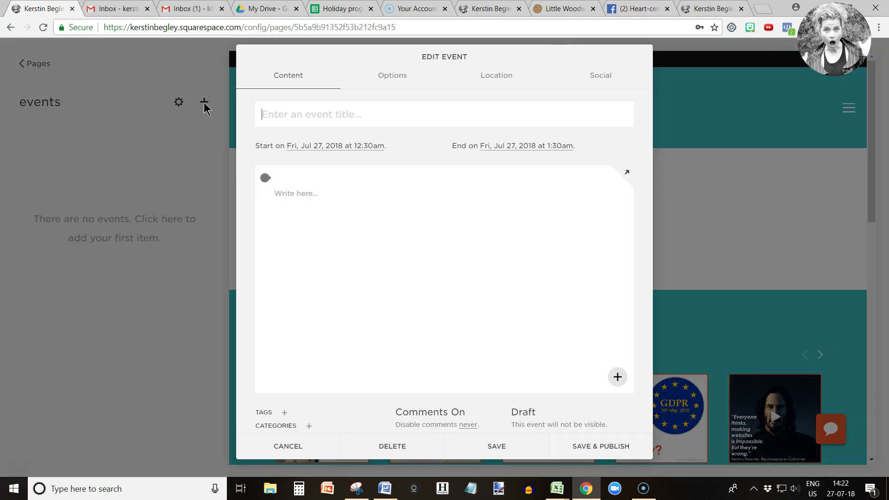
left_click(339, 111)
left_click(690, 8)
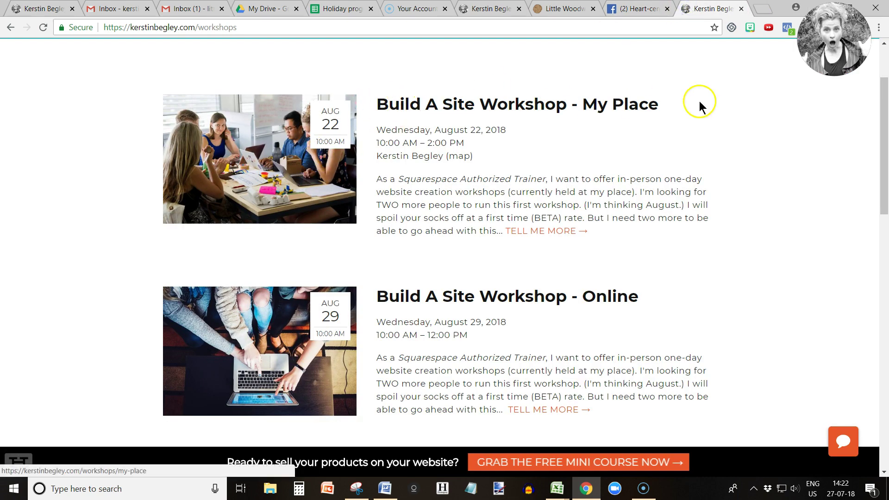
left_click_drag(698, 103, 379, 106)
key("ctrl+c")
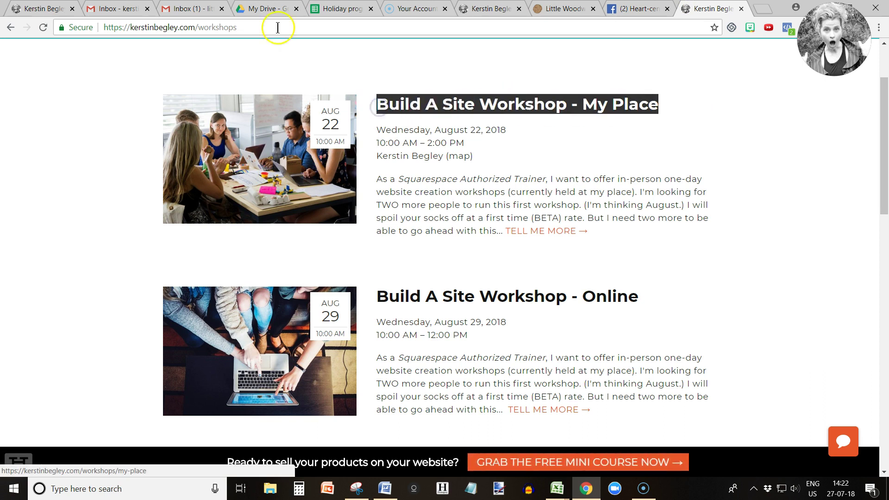
left_click(41, 9)
left_click(429, 183)
left_click(413, 118)
key("ctrl+v")
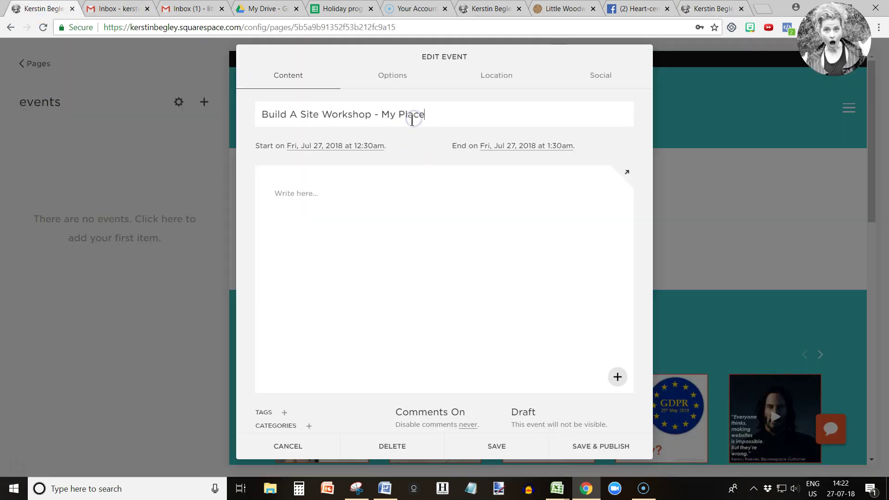
Set the event start to Jul 31, 2018 at 10:00.
left_click(318, 146)
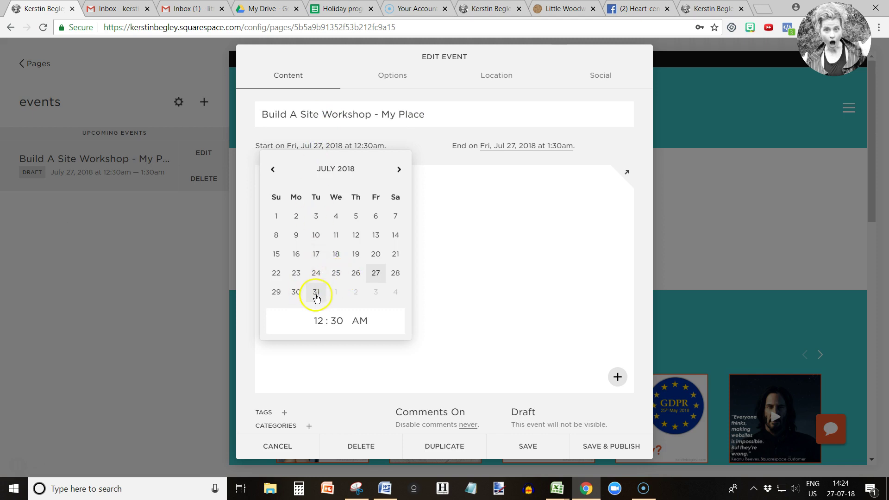
left_click(315, 292)
left_click(320, 318)
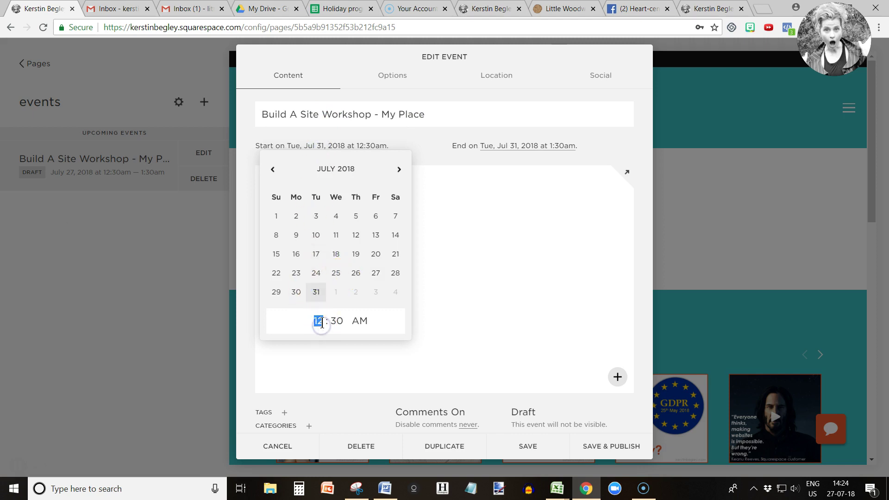
type("10")
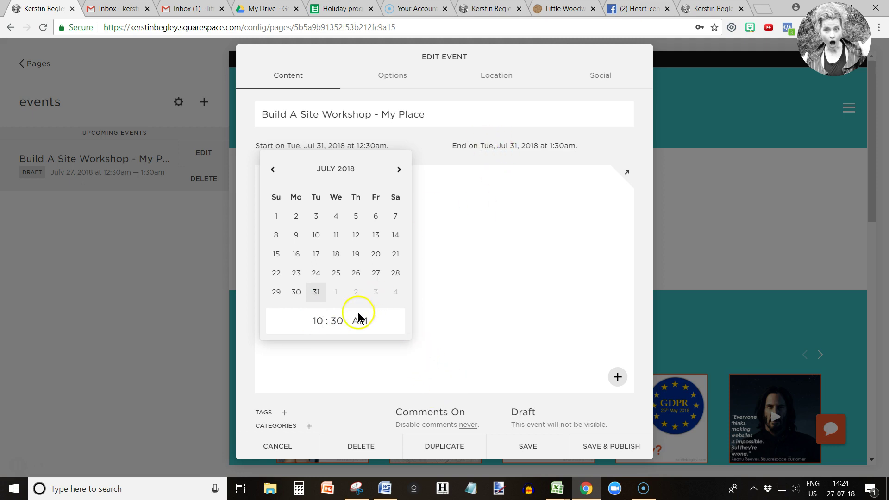
left_click(331, 319)
type("00")
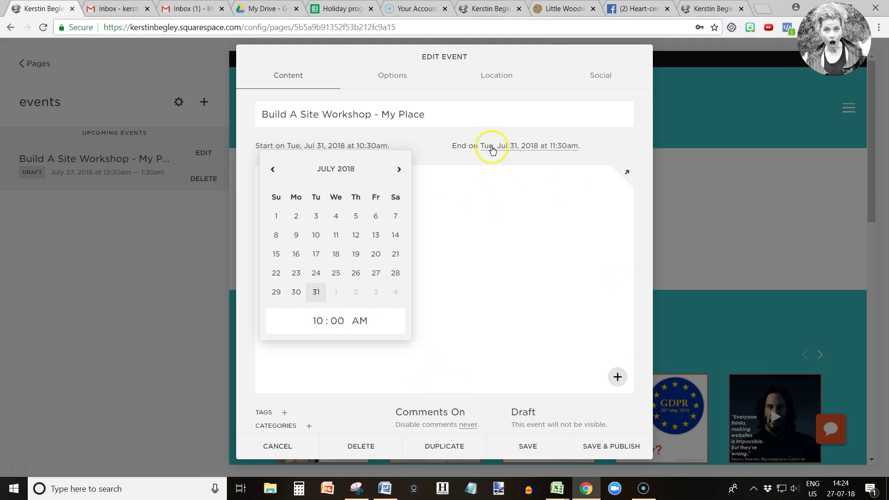
Change the event's end time to 2:00 PM.
left_click(493, 147)
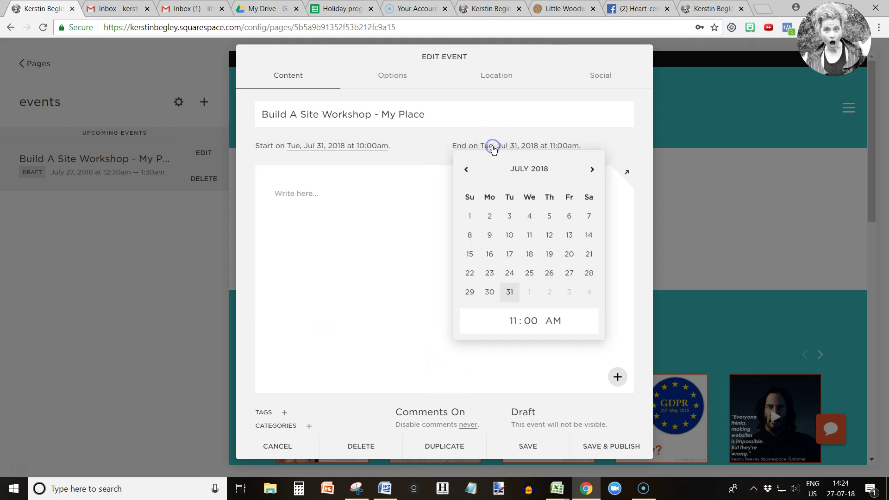
left_click(512, 322)
type("2")
left_click(554, 321)
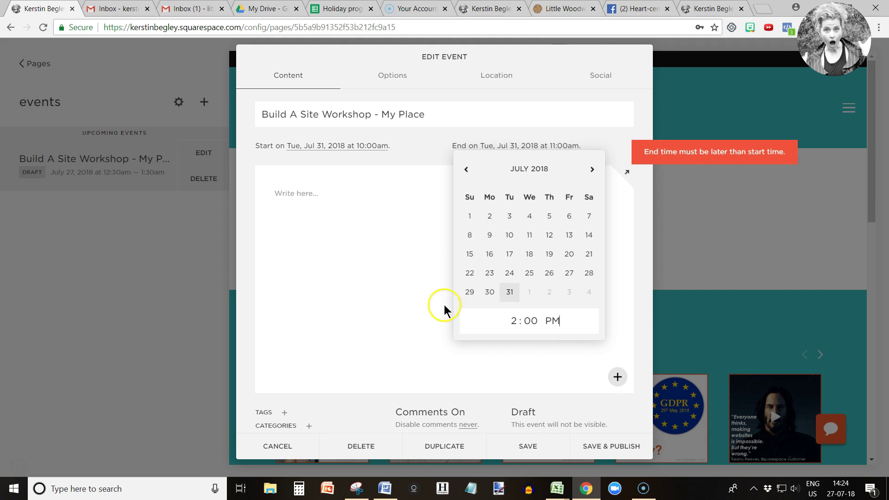
Keep the 2:00pm end and paste the workshop description, ending 'Included will be:', into the event body.
left_click(385, 305)
left_click(310, 193)
left_click(306, 193)
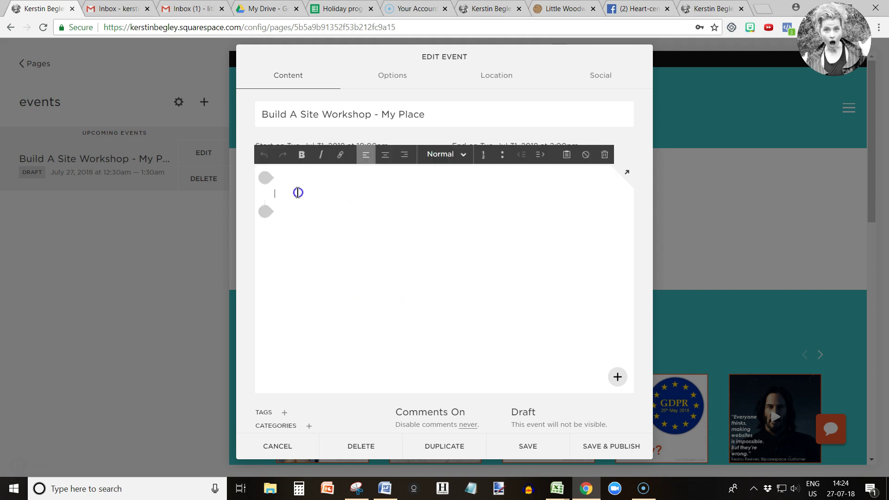
key("ctrl+v")
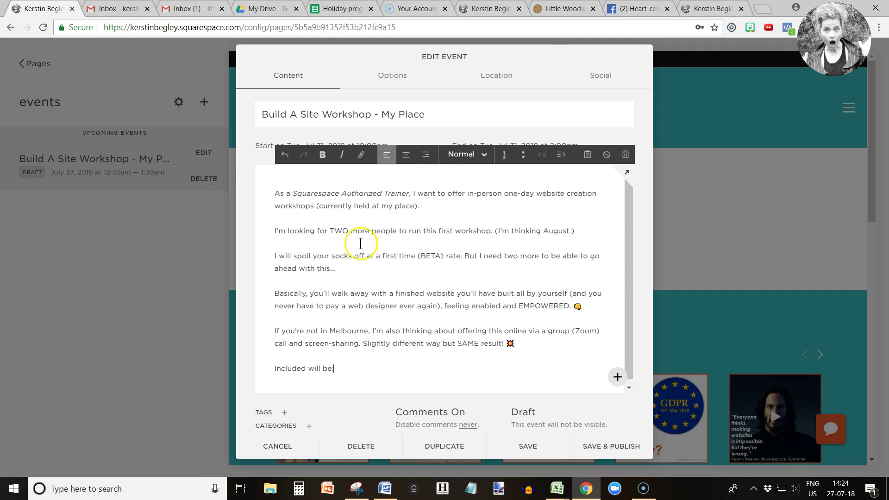
left_click(395, 76)
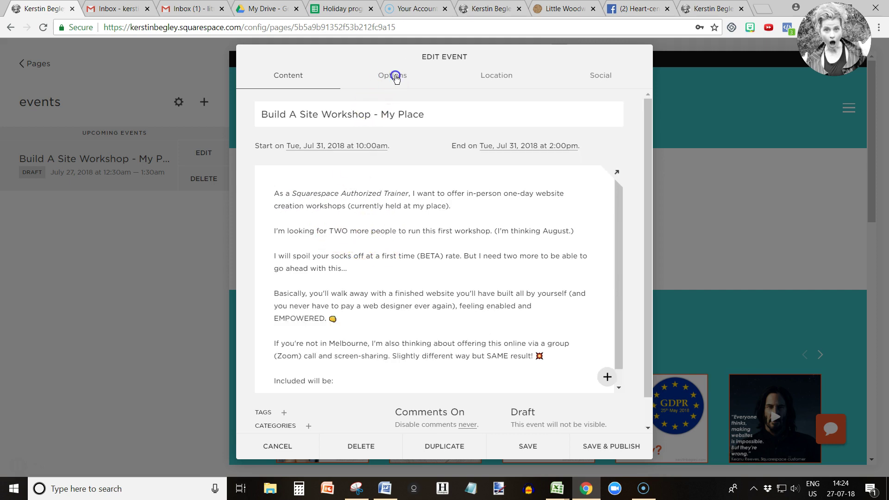
left_click(327, 185)
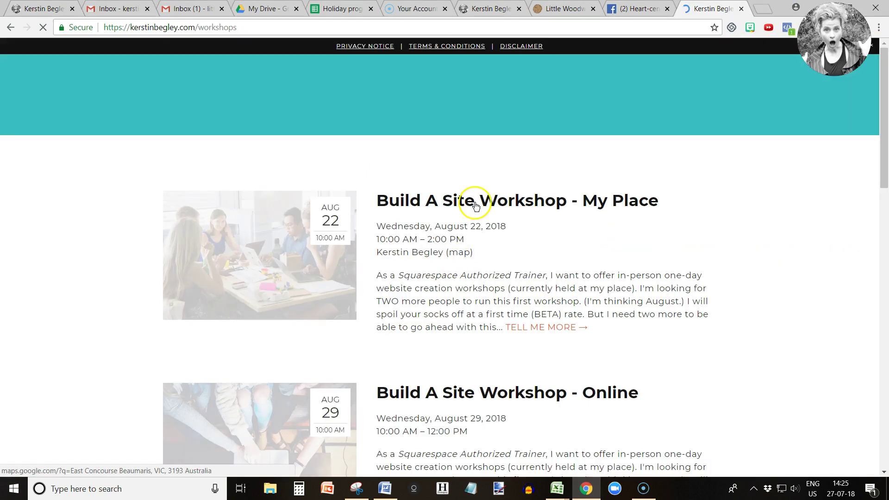
left_click(19, 14)
Set the event thumbnail to the Unsplash stock image climate-kic-350836.
left_click(325, 182)
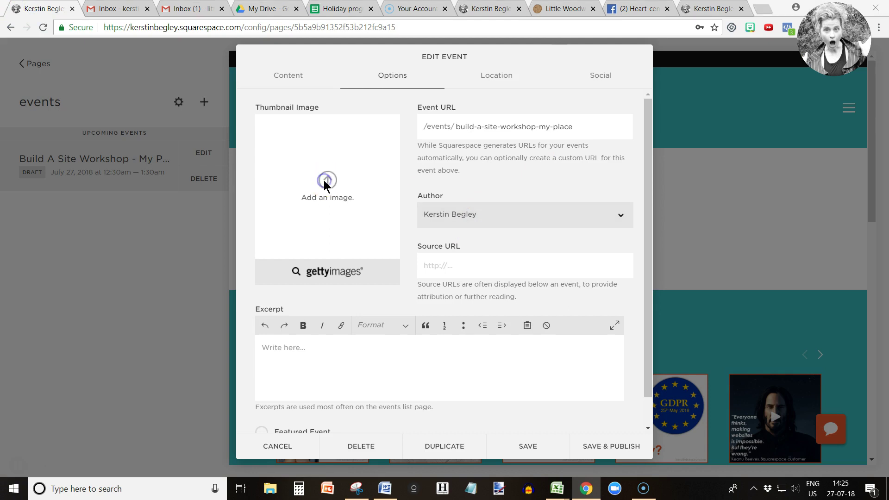
scroll(514, 208, "down", 5)
left_click(506, 220)
left_click(835, 148)
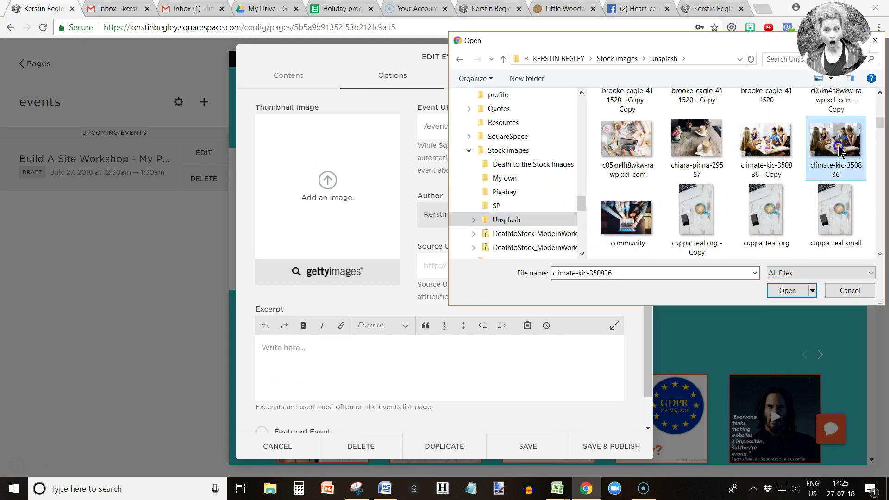
left_click(791, 289)
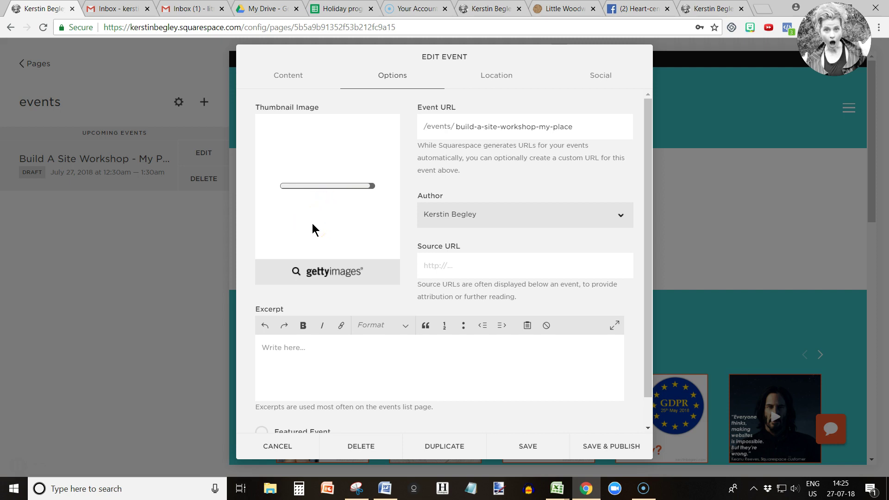
left_click(313, 230)
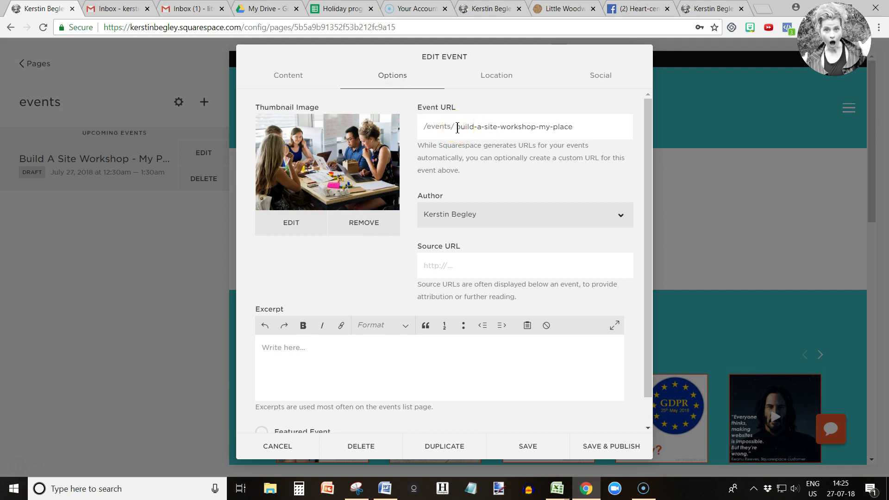
Cut 'build-a-site-workshop-' from the event URL, leaving my-place, then open the live My Place workshop page.
left_click_drag(457, 129, 503, 128)
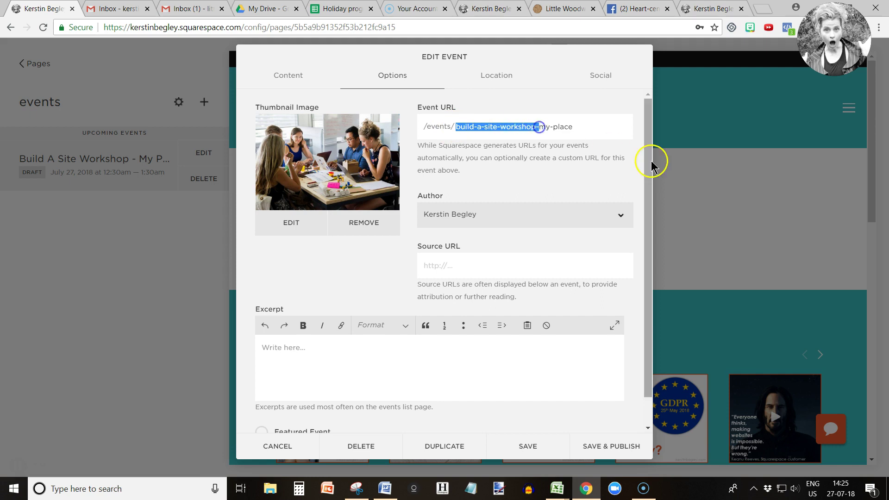
key("BackSpace")
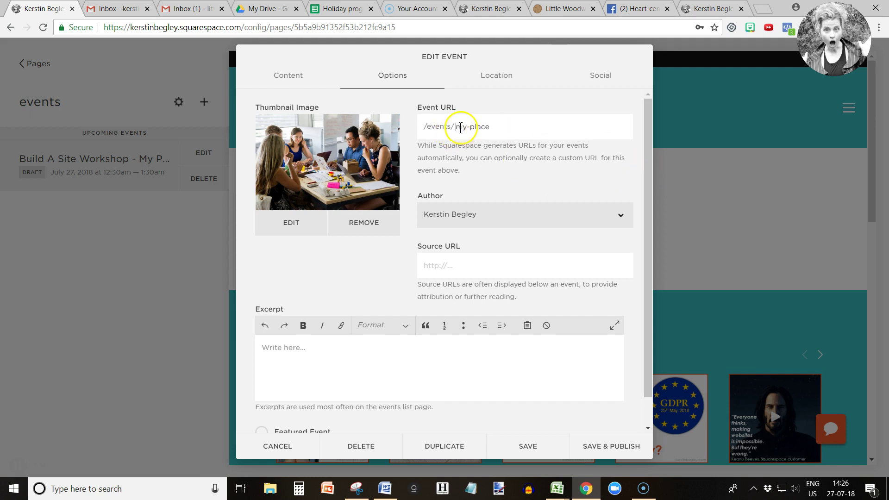
left_click(709, 8)
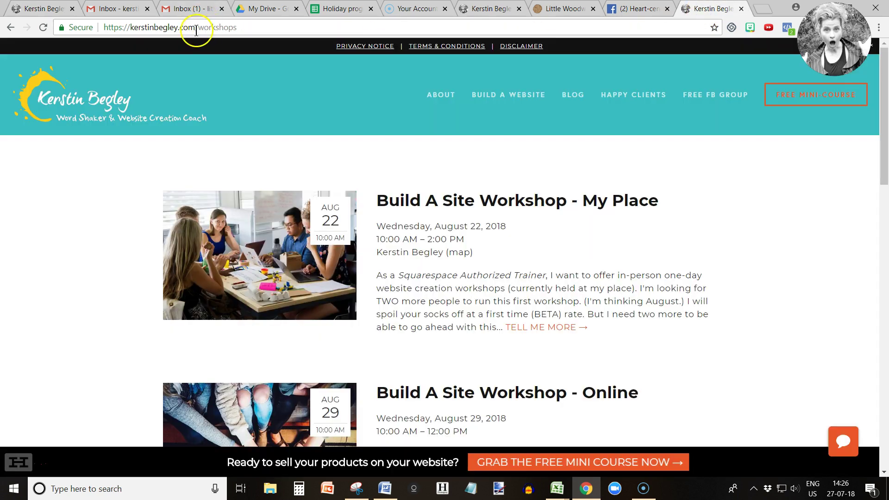
left_click(199, 28)
key("Return")
left_click(503, 211)
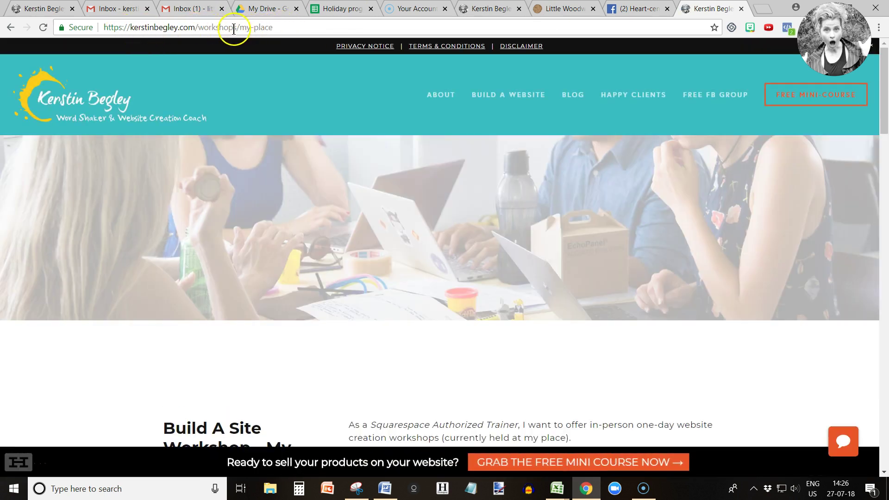
Visit the live /workshops/online page, then put the caret in the event's excerpt box.
left_click_drag(240, 28, 287, 29)
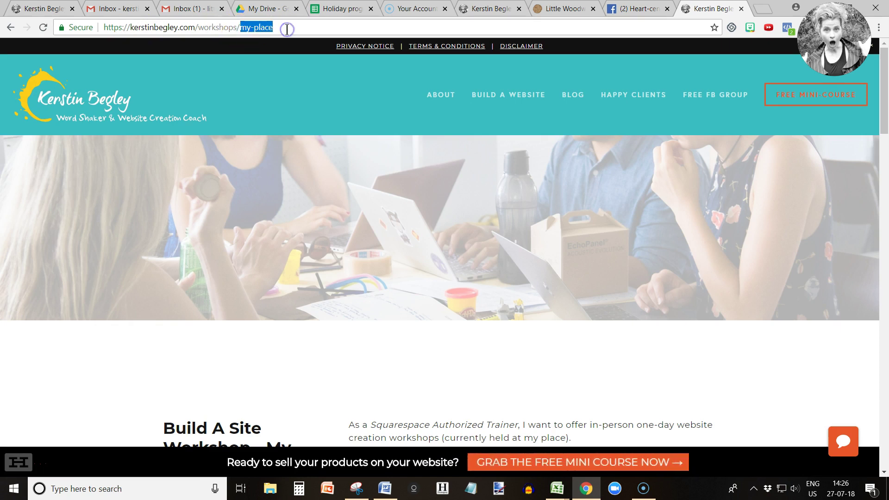
type("online")
key("Return")
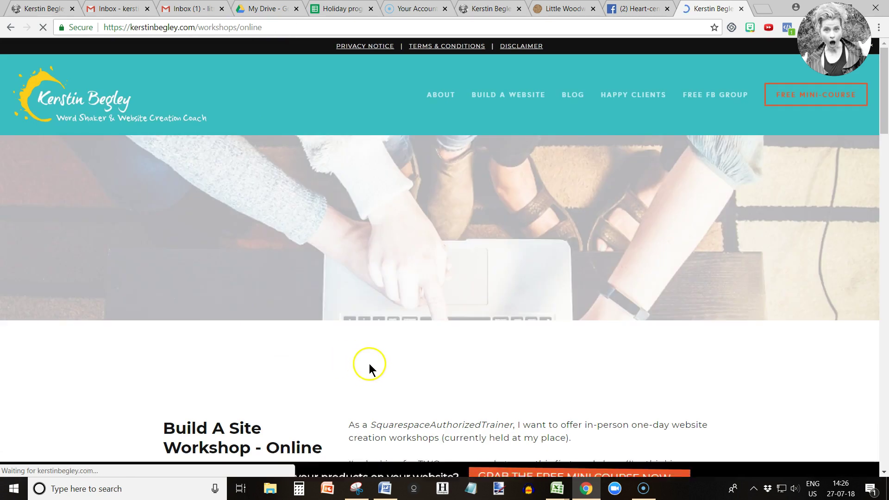
scroll(366, 362, "down", 3)
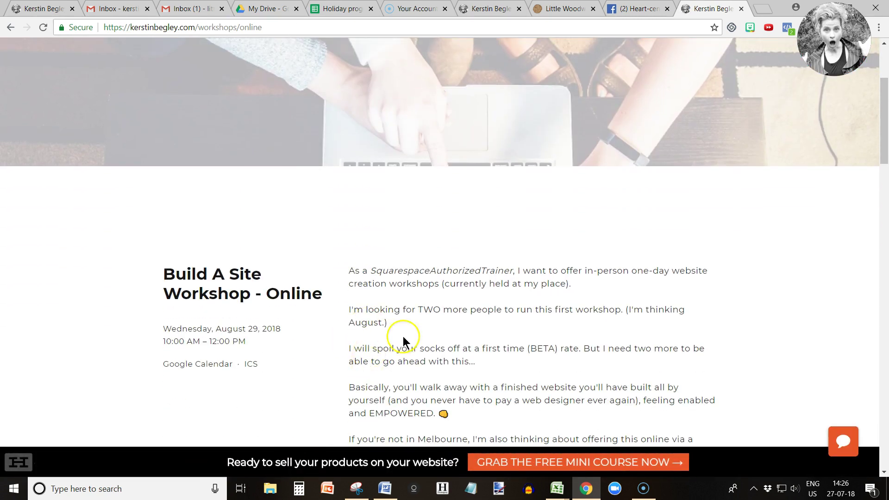
scroll(362, 241, "up", 3)
left_click_drag(278, 27, 103, 27)
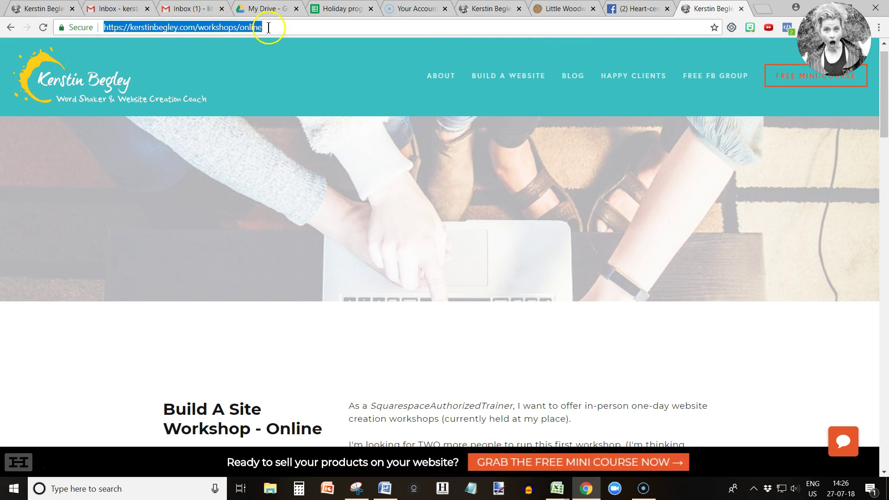
left_click(51, 9)
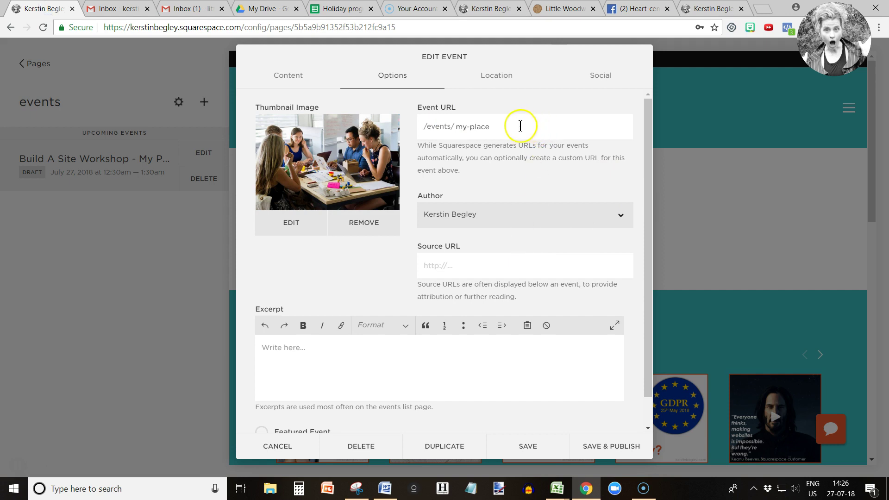
left_click(391, 346)
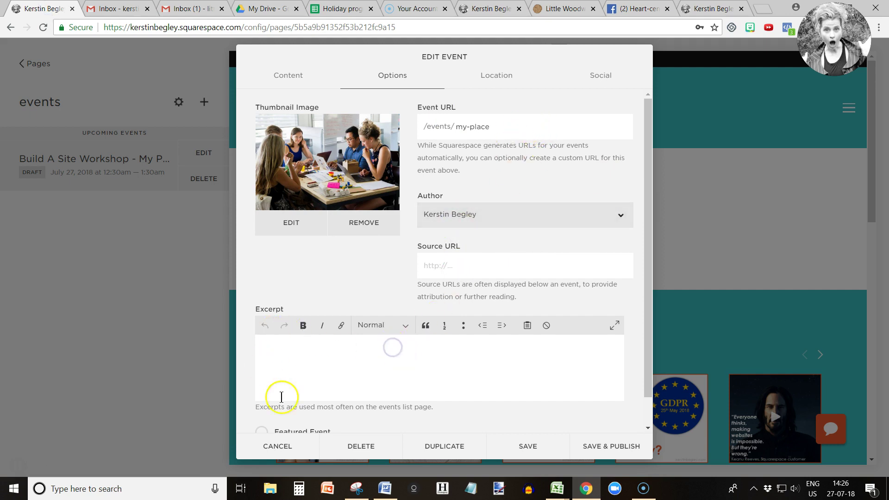
Load the /workshops list and select the My Place workshop's description paragraph.
left_click(704, 13)
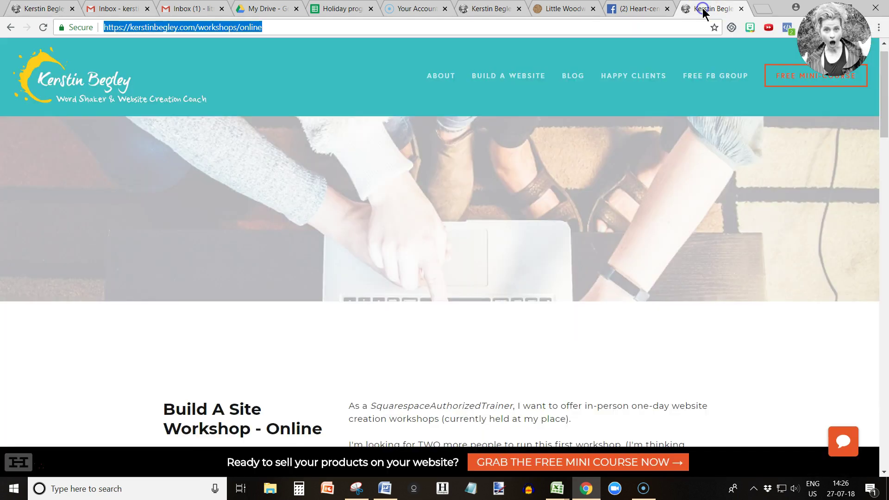
scroll(278, 287, "down", 3)
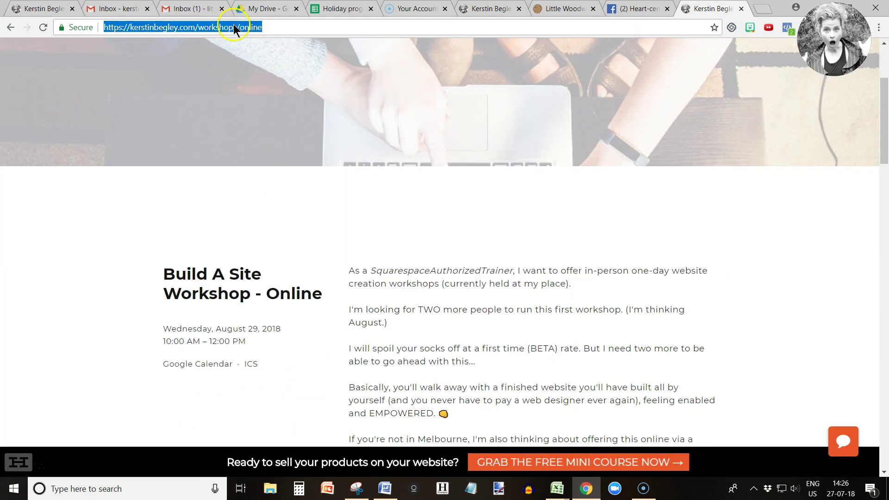
left_click_drag(237, 28, 327, 43)
key("BackSpace")
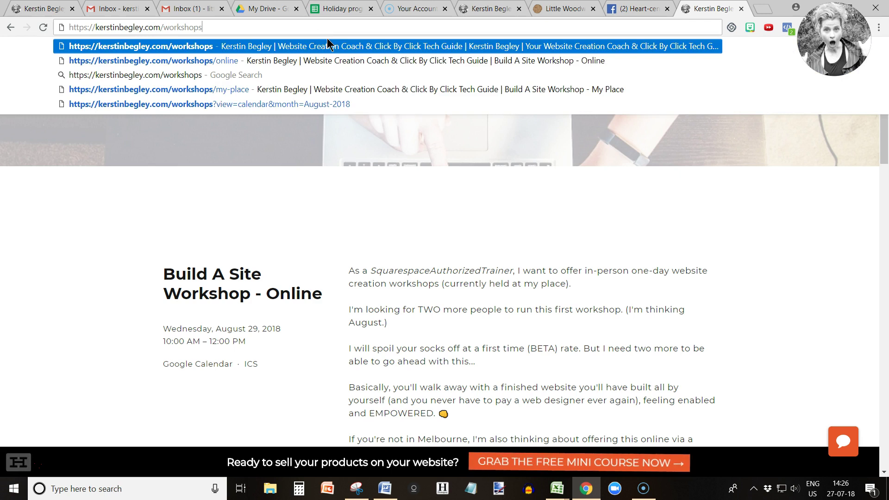
key("Return")
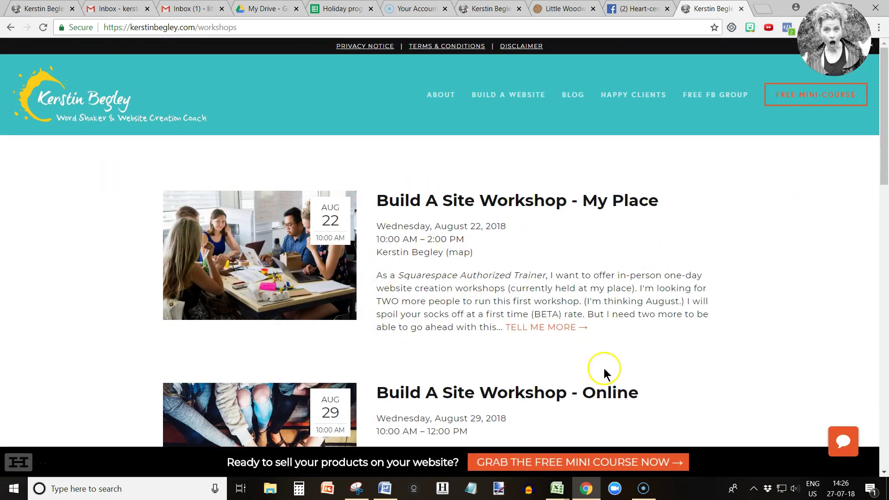
left_click_drag(378, 276, 506, 330)
key("ctrl+c")
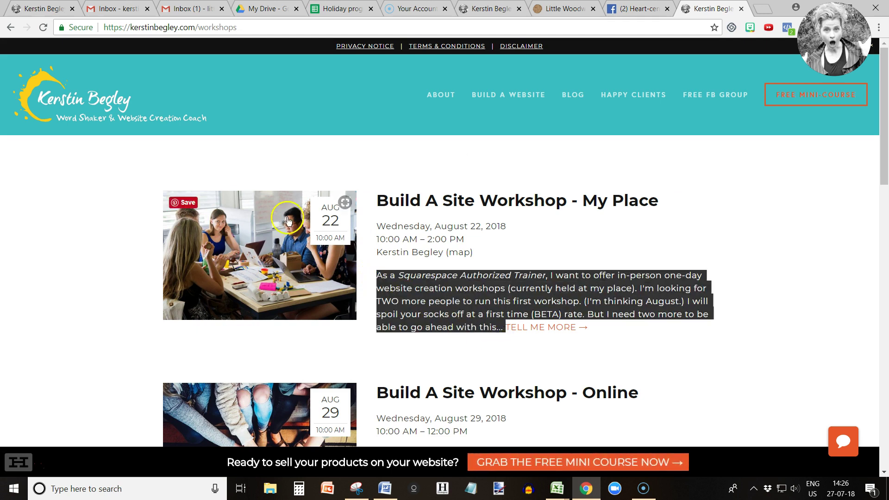
key("ctrl+1")
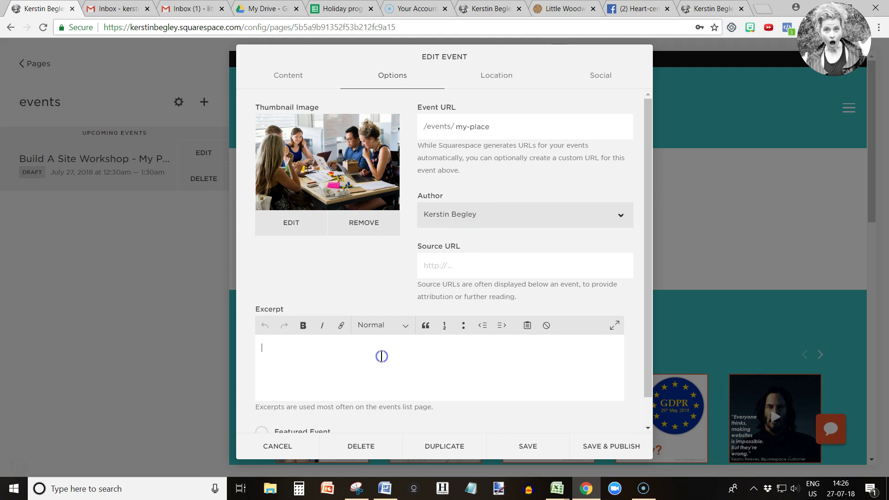
Paste the My Place description into the excerpt, ending with 'TELL ME MORE >>'.
key("ctrl+v")
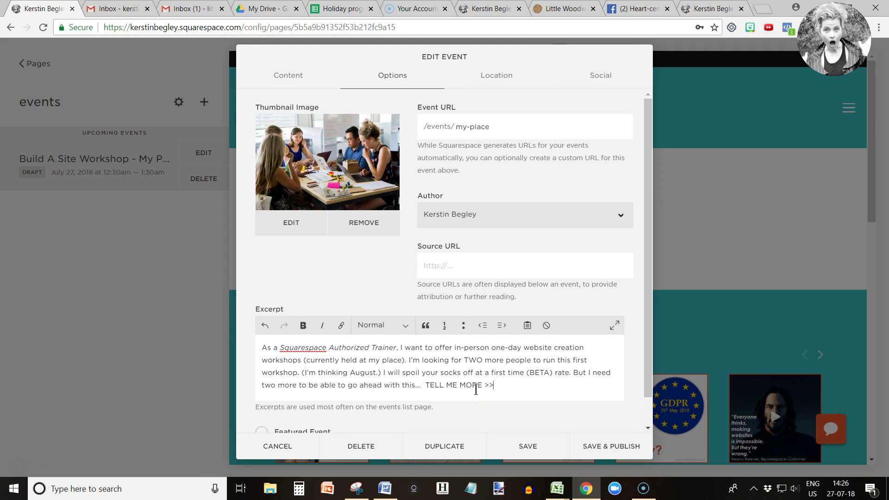
key("shift+Left")
key("shift+Left")
key("shift+Left")
key("shift+Left")
key("shift+Left")
key("shift+Left")
key("shift+Left")
key("shift+Left")
key("shift+Left")
key("shift+Left")
key("shift+Left")
key("shift+Left")
key("shift+Left")
key("shift+Left")
key("shift+Left")
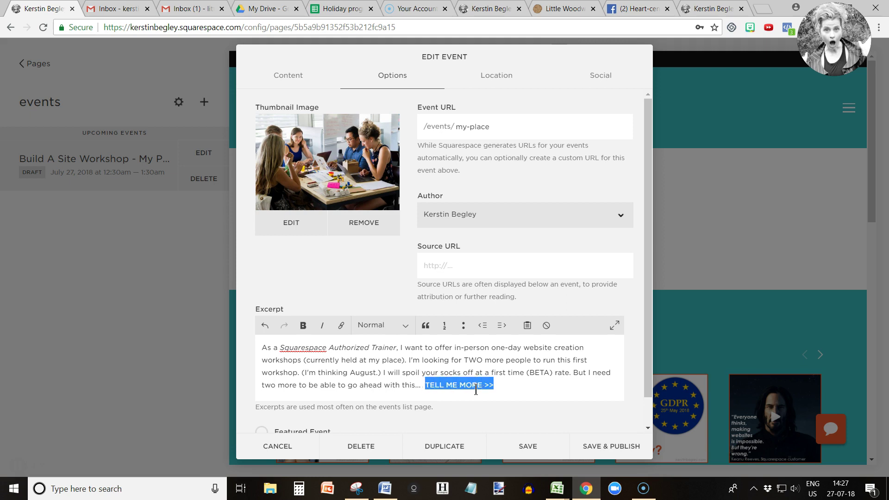
left_click(695, 9)
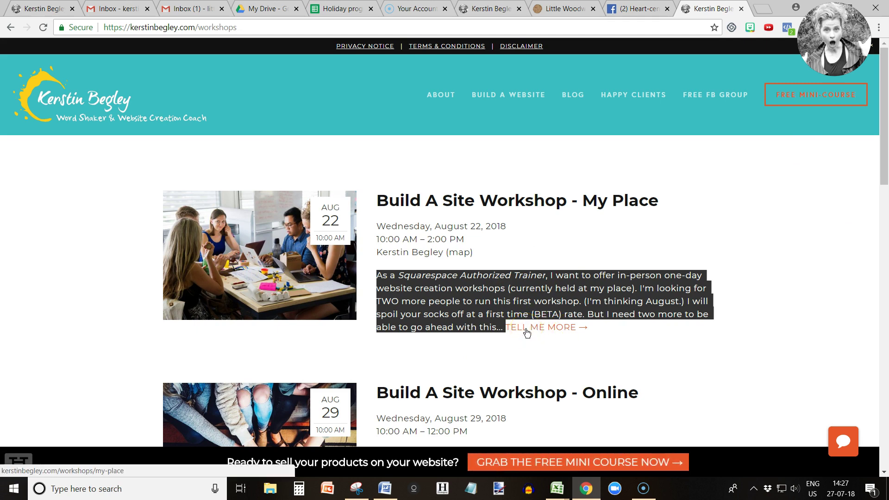
left_click(37, 9)
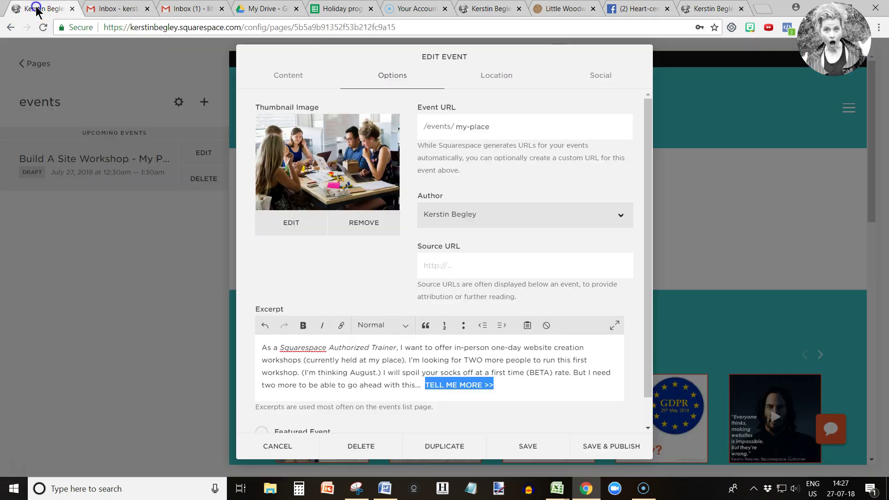
Copy the live My Place workshop page's web address.
left_click(708, 17)
left_click(486, 200)
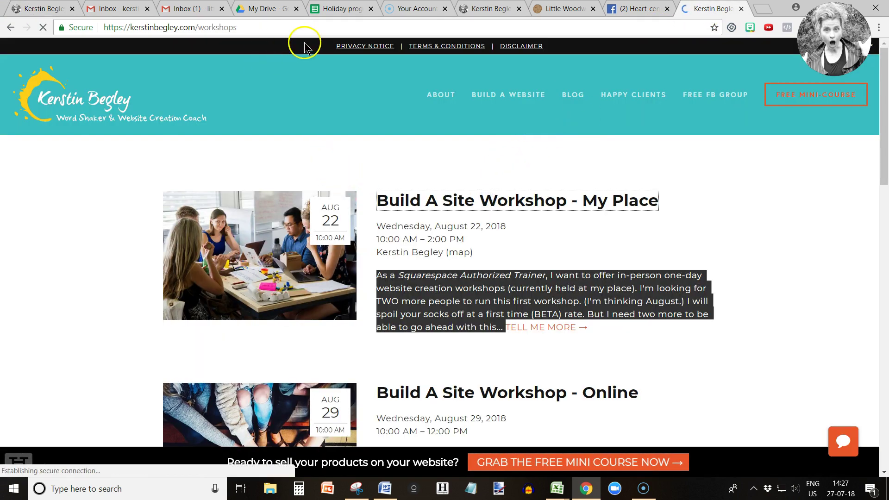
left_click(249, 26)
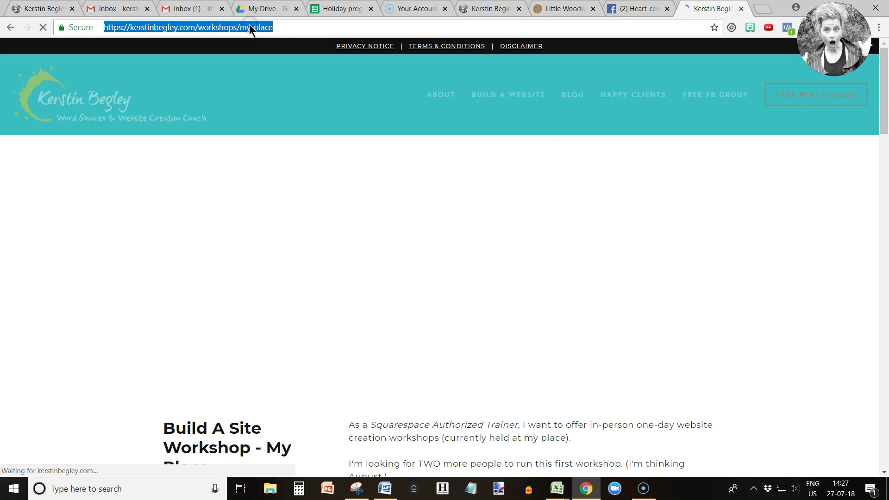
key("ctrl+c")
left_click(19, 9)
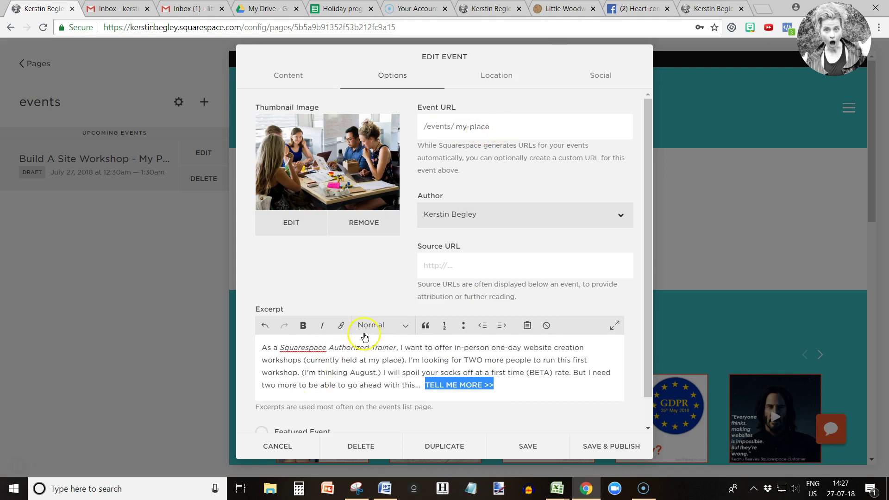
Link TELL ME MORE >> to the pasted address with workshops changed to events, opening in a new window.
left_click(341, 326)
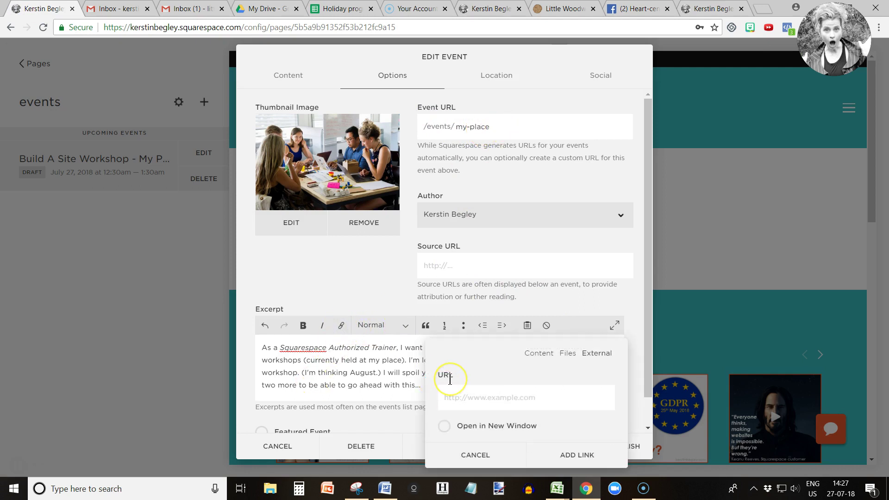
key("ctrl+v")
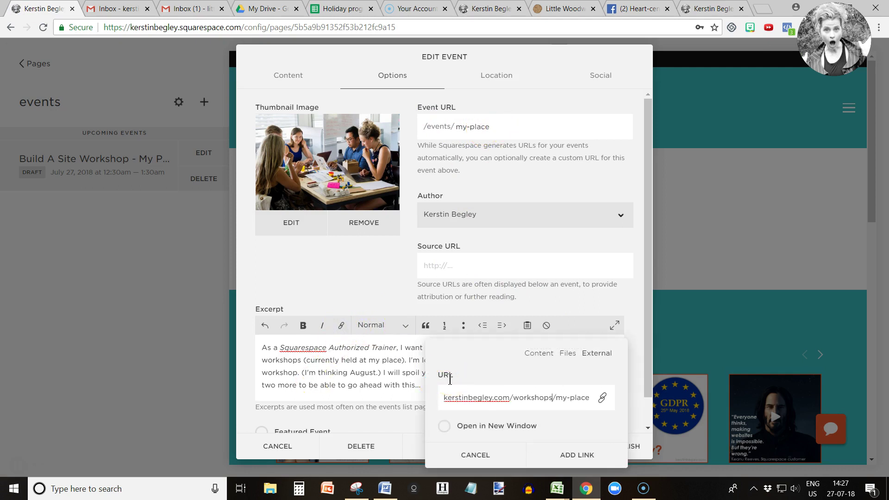
type("event")
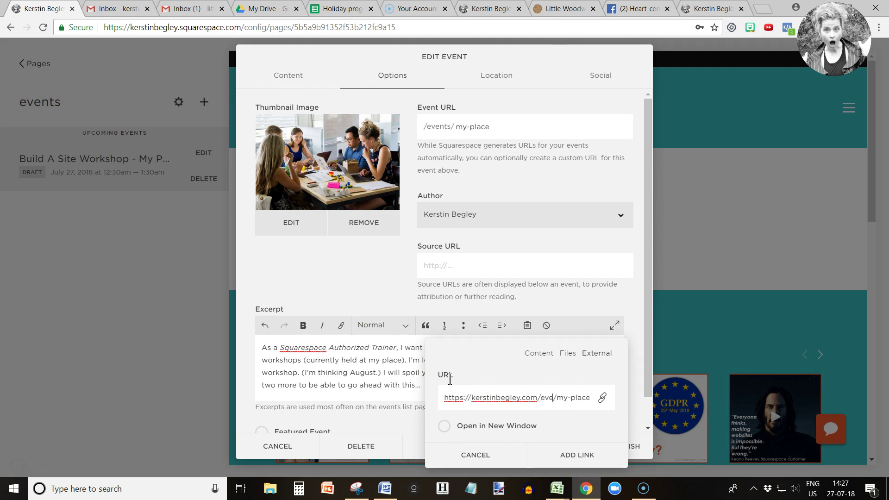
left_click(445, 428)
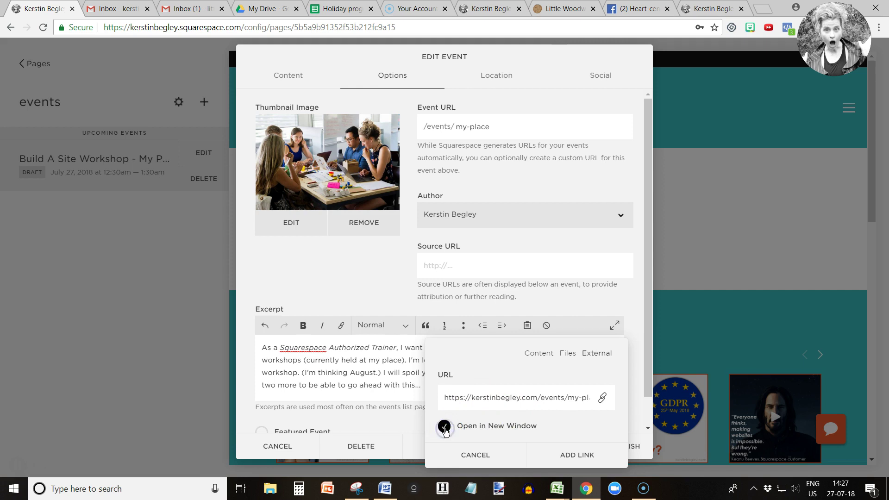
left_click(445, 428)
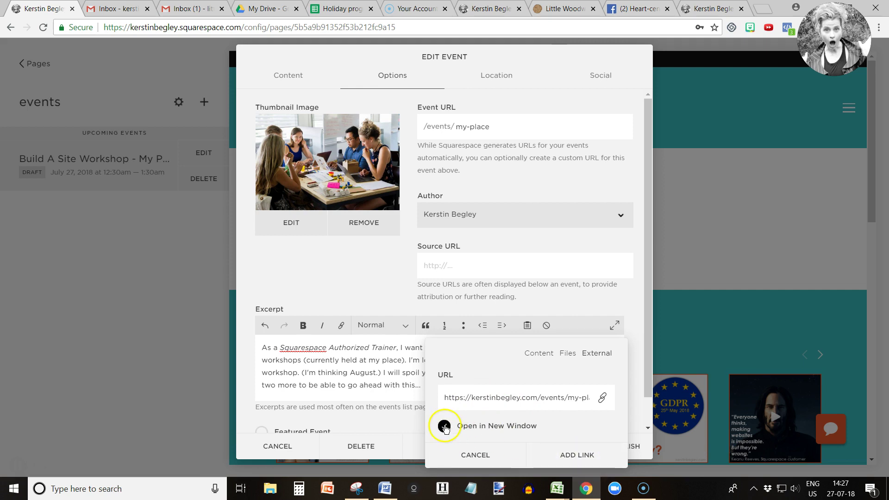
left_click(577, 456)
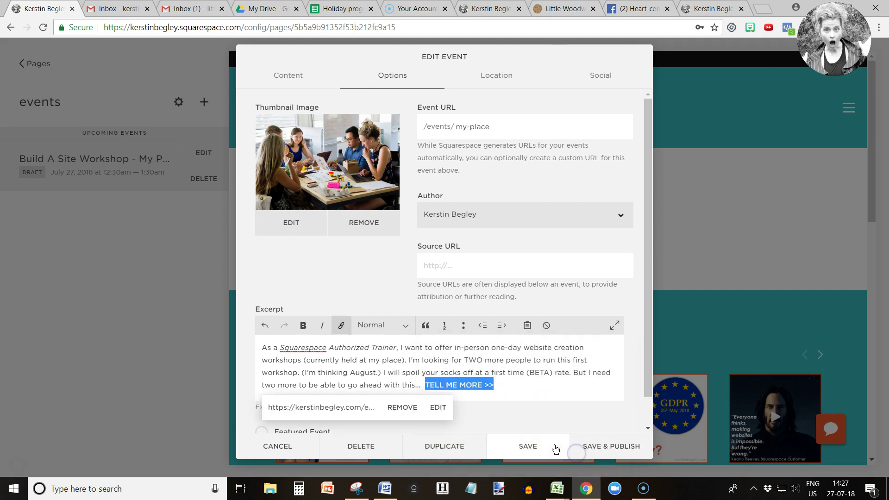
Test where the TELL ME MORE link leads from the live workshops list.
left_click(711, 8)
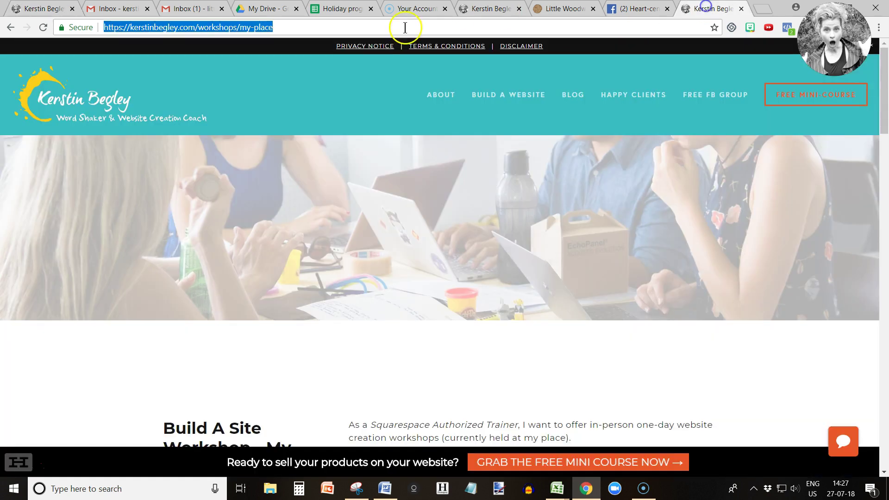
scroll(387, 232, "down", 2)
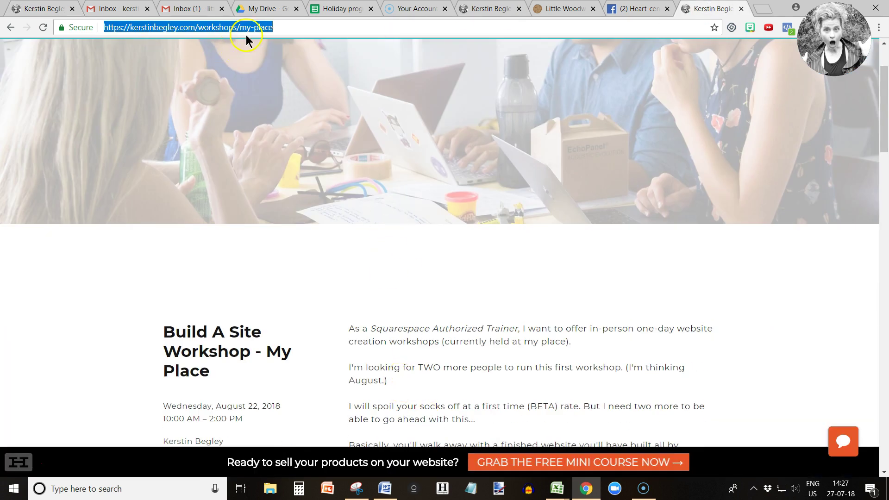
left_click(242, 27)
left_click_drag(236, 28, 360, 43)
key("BackSpace")
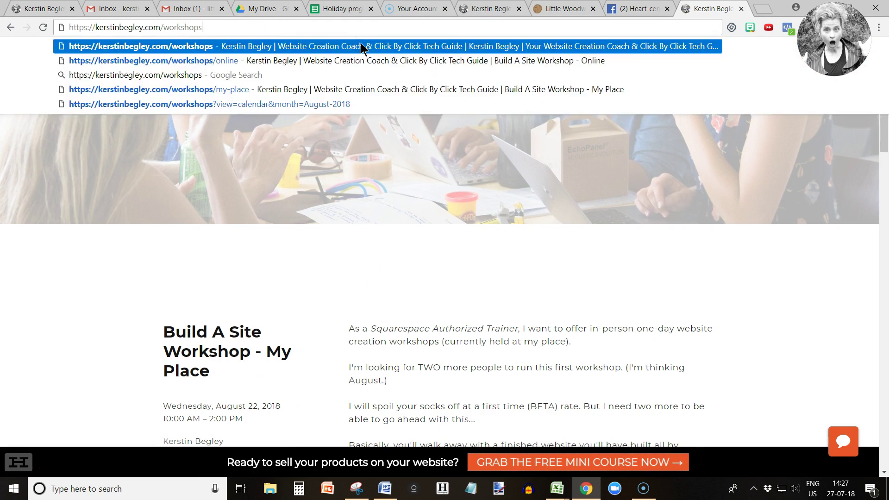
key("Return")
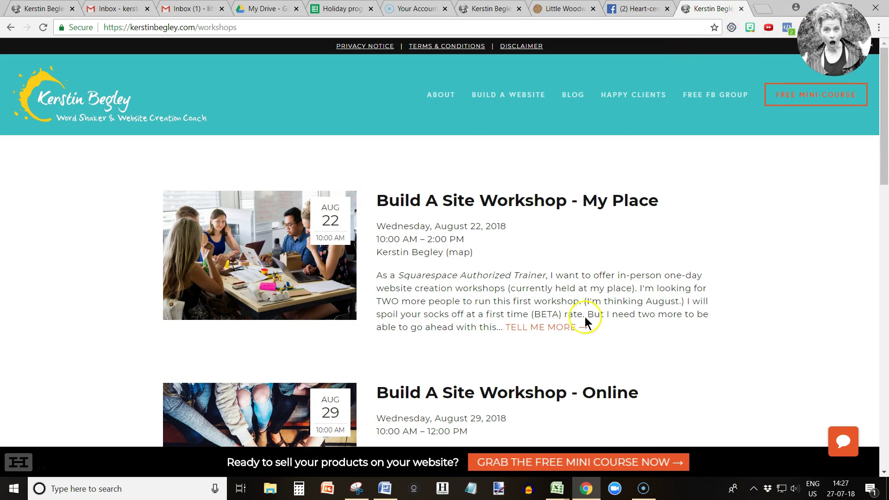
left_click(554, 327)
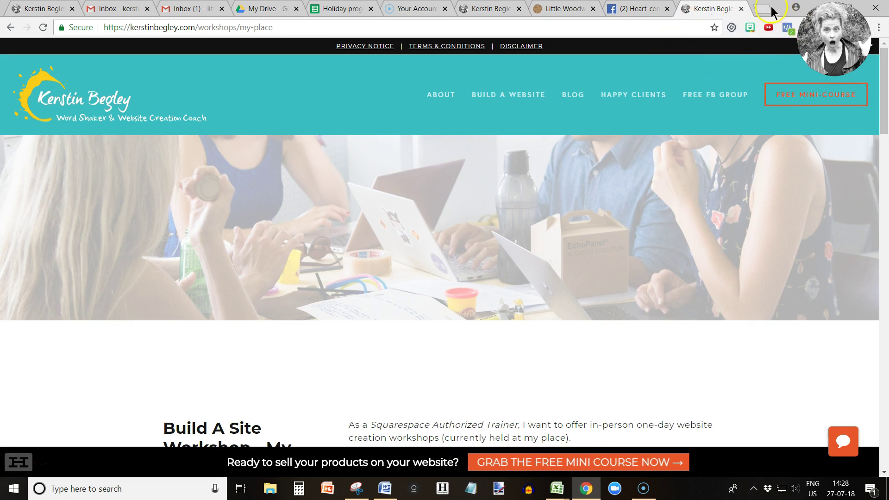
Reopen the TELL ME MORE link settings and confirm them unchanged.
left_click(37, 8)
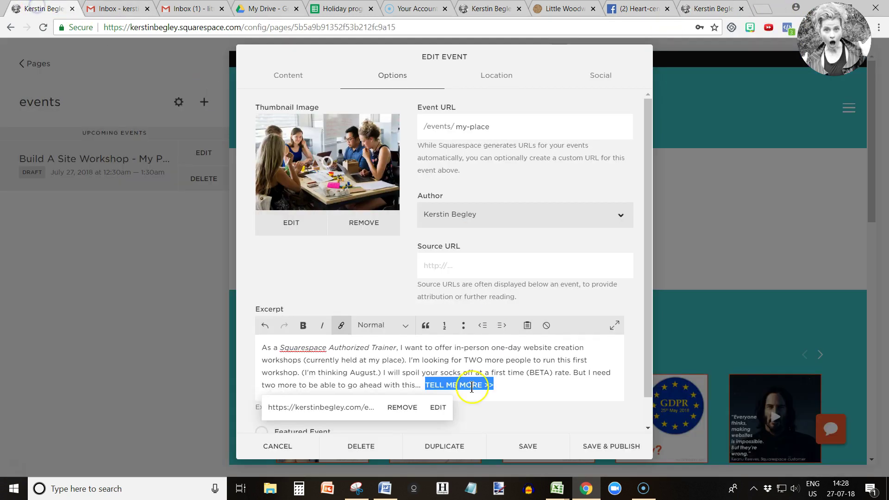
left_click(540, 391)
left_click(457, 386)
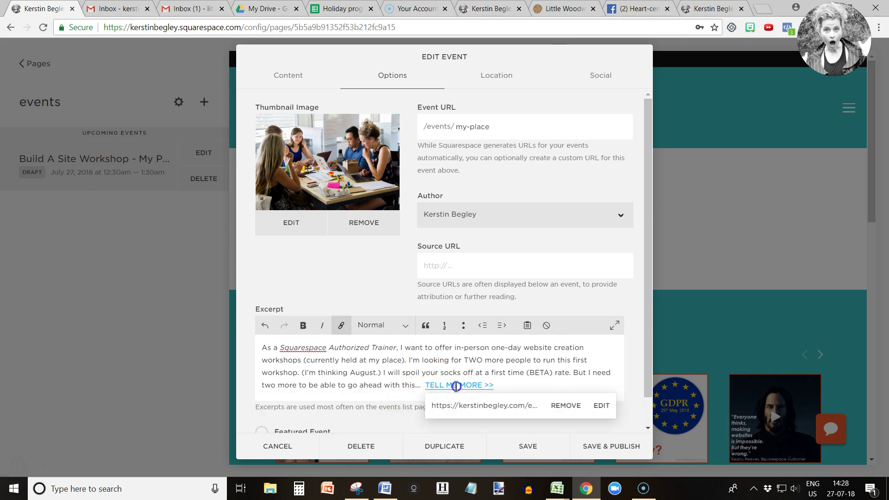
left_click(588, 400)
left_click(601, 454)
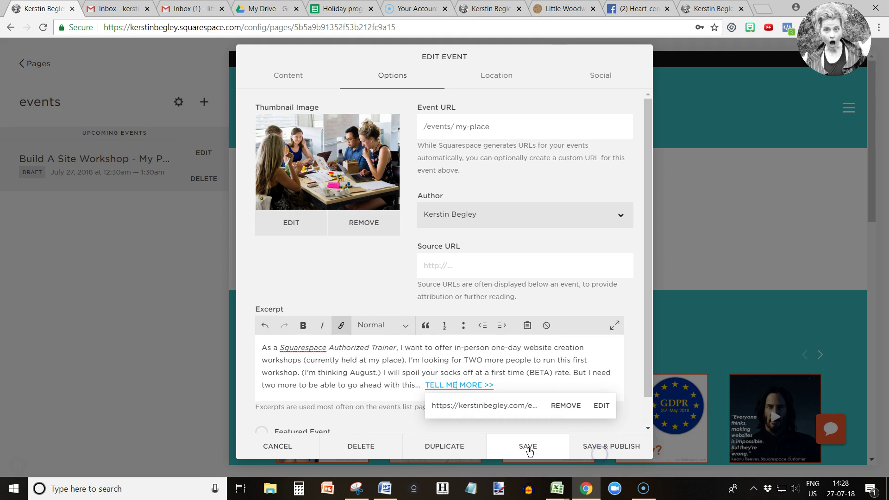
left_click(600, 448)
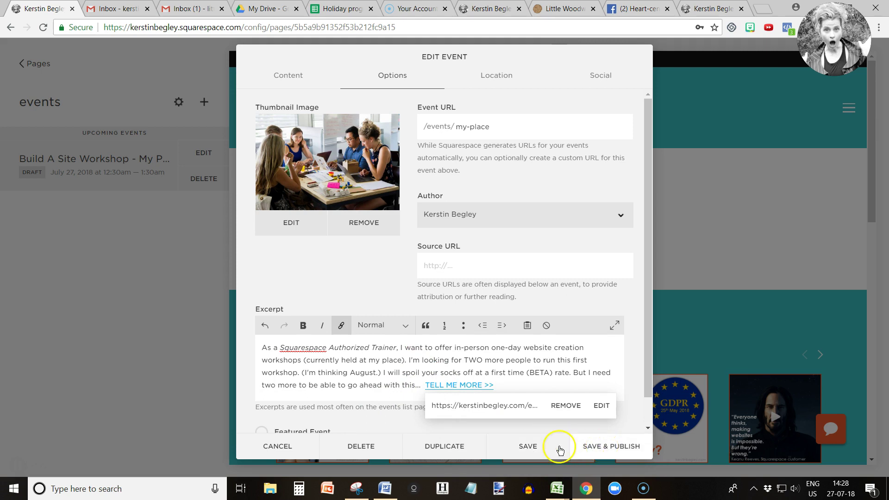
Enter the business name under Location, then view the Social posting settings, all left off.
left_click(492, 78)
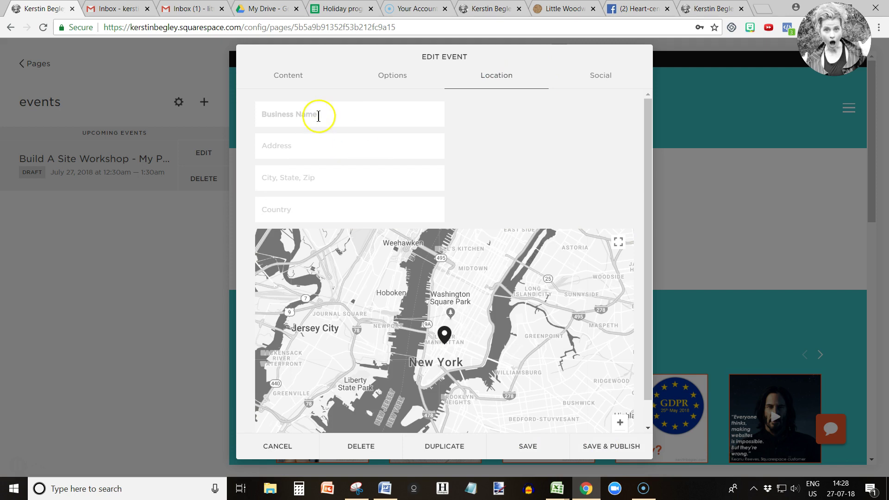
left_click(339, 121)
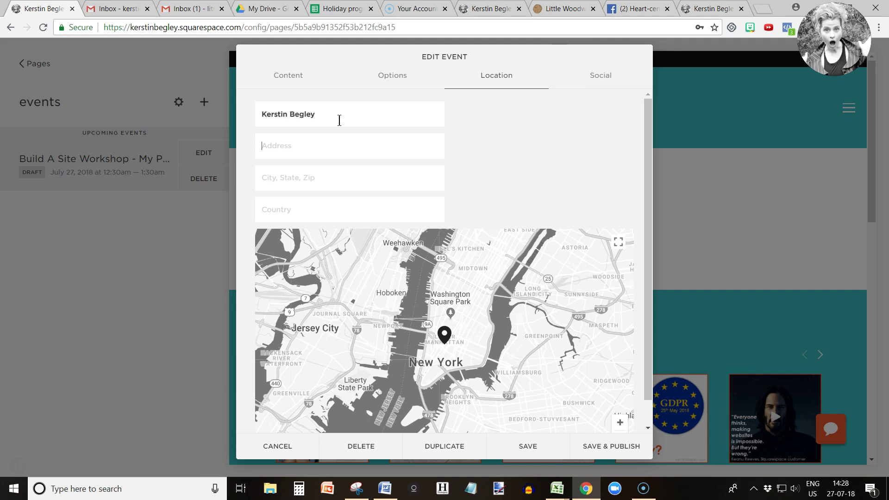
left_click(593, 75)
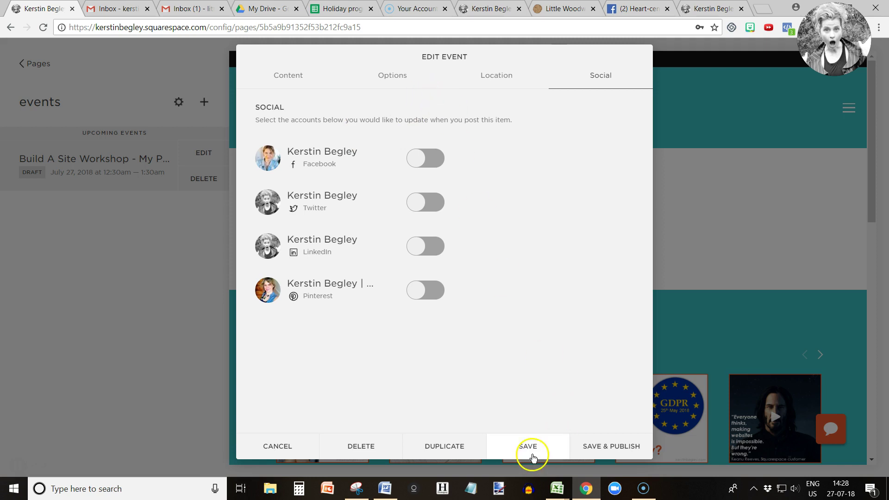
Publish the My Place event, reopen it, and insert a default form below 'Included will be:'.
left_click(606, 445)
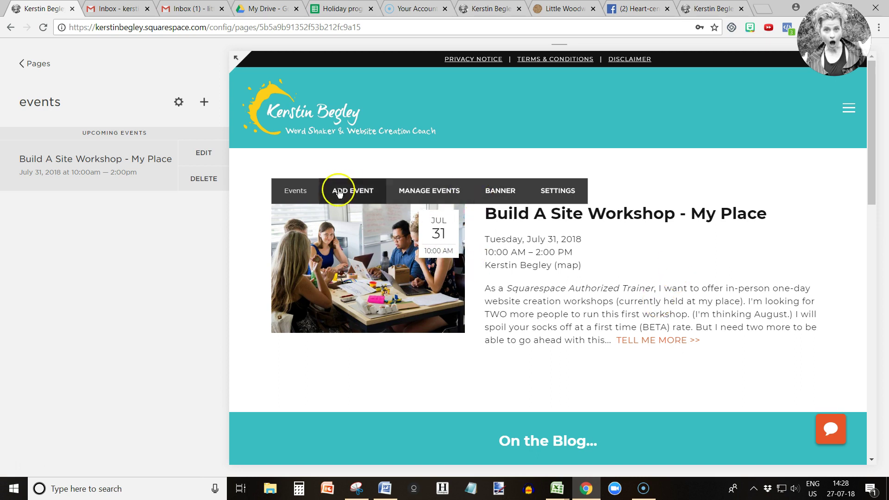
left_click(210, 153)
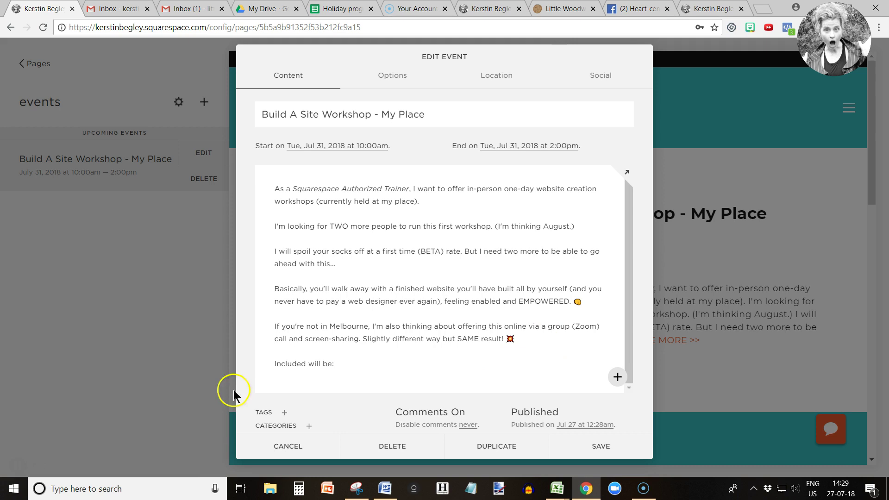
mouse_move(268, 388)
left_click(266, 386)
scroll(393, 357, "down", 5)
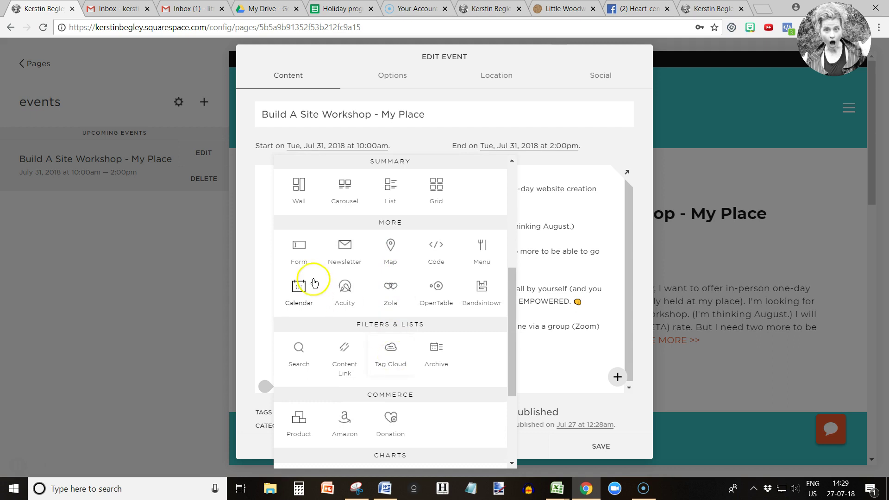
left_click(295, 249)
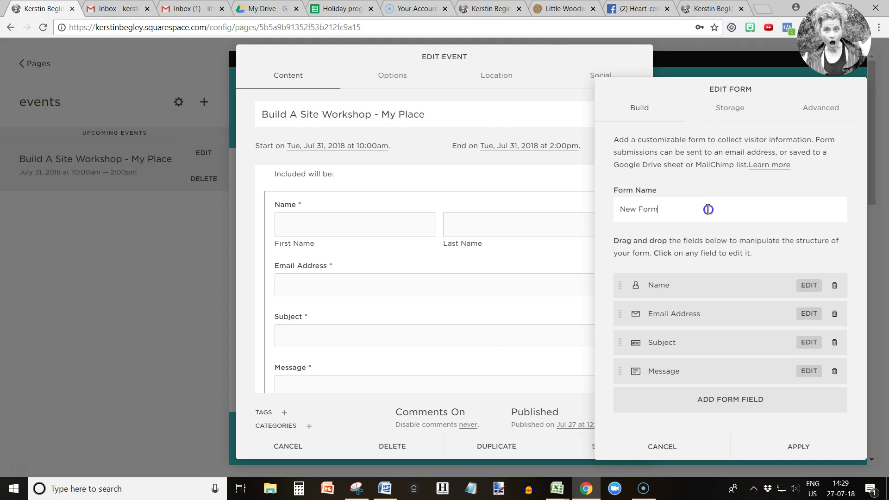
Rename the form to 'Get notified' and delete its Name field.
left_click_drag(708, 209, 589, 221)
type("Get notified")
left_click(835, 286)
left_click(836, 314)
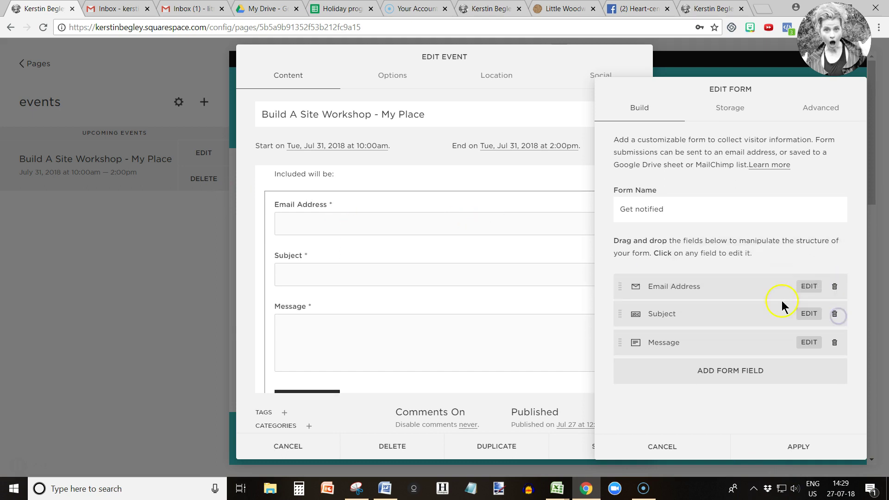
Add a required text field 'Your First Name' at the top of the form.
left_click(697, 371)
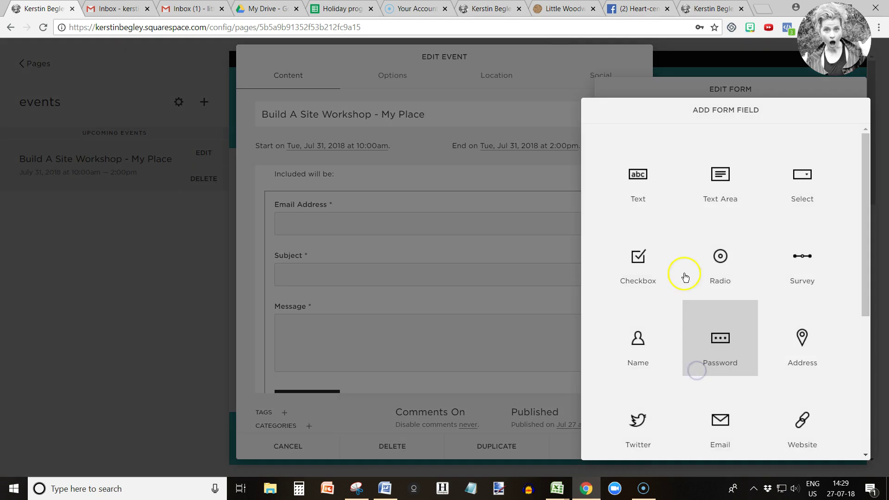
left_click(640, 200)
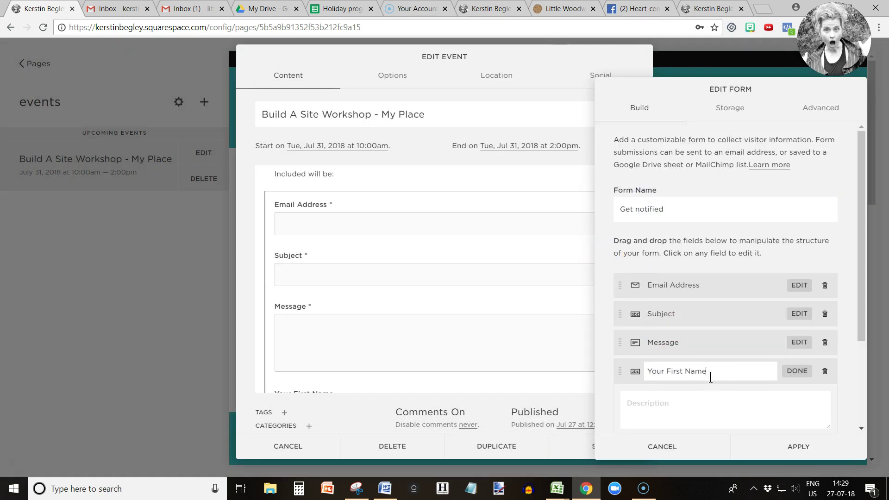
left_click(613, 265)
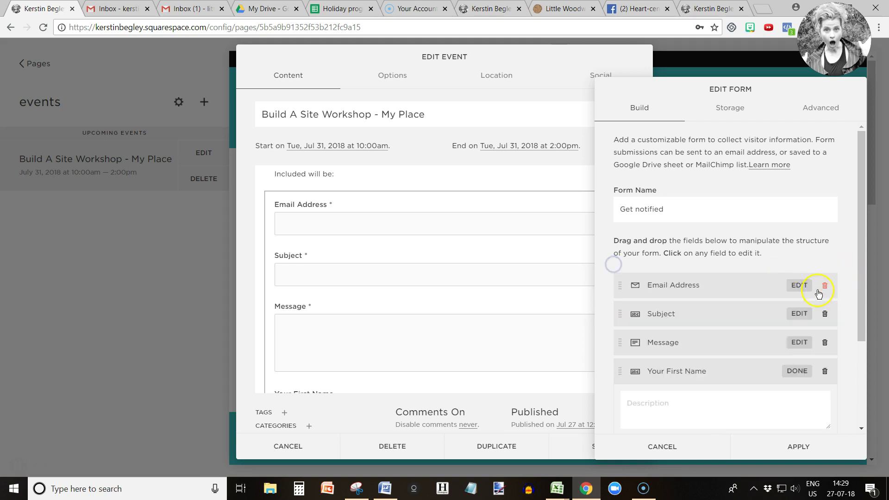
left_click_drag(621, 372, 623, 275)
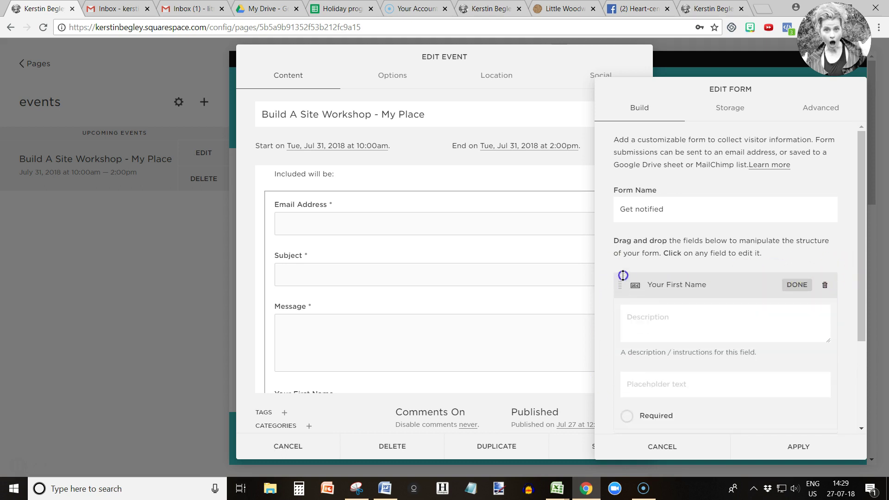
left_click(798, 284)
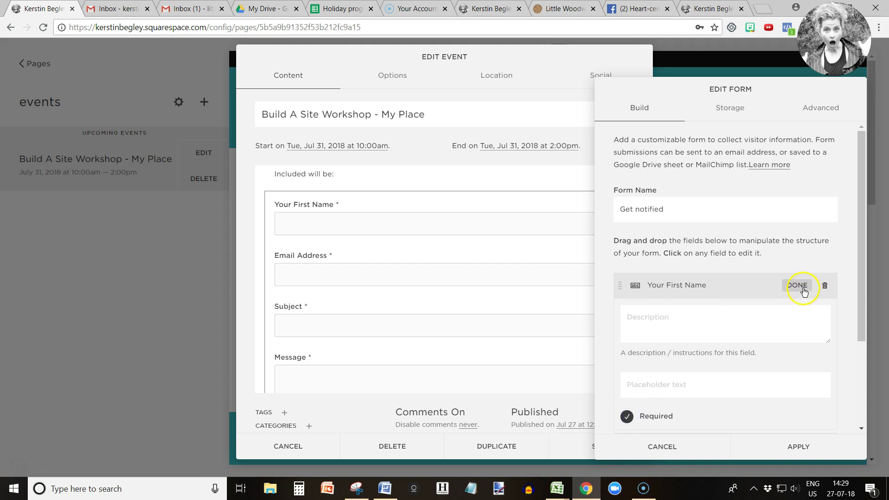
left_click(833, 345)
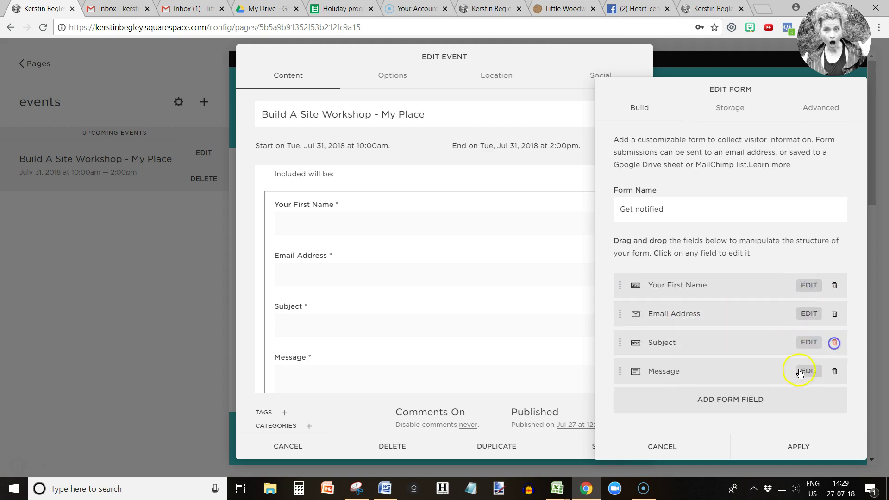
Delete the Subject and Message fields from the form.
left_click(835, 371)
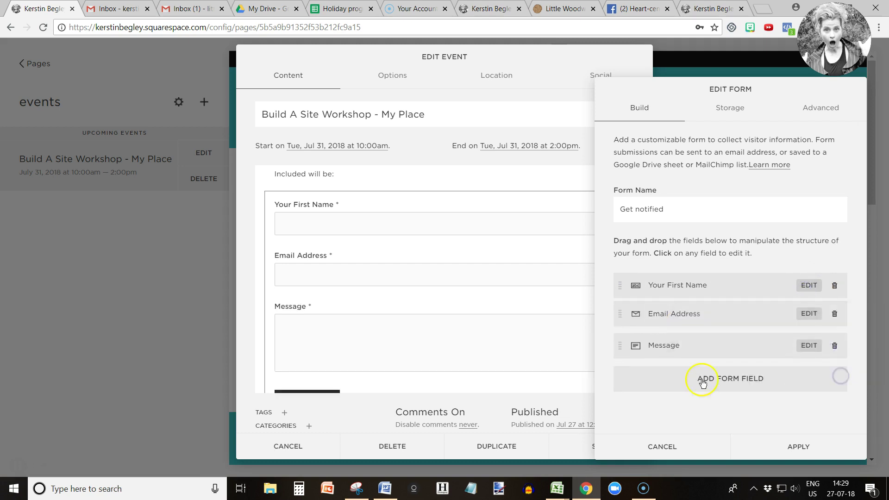
left_click(840, 344)
left_click(830, 371)
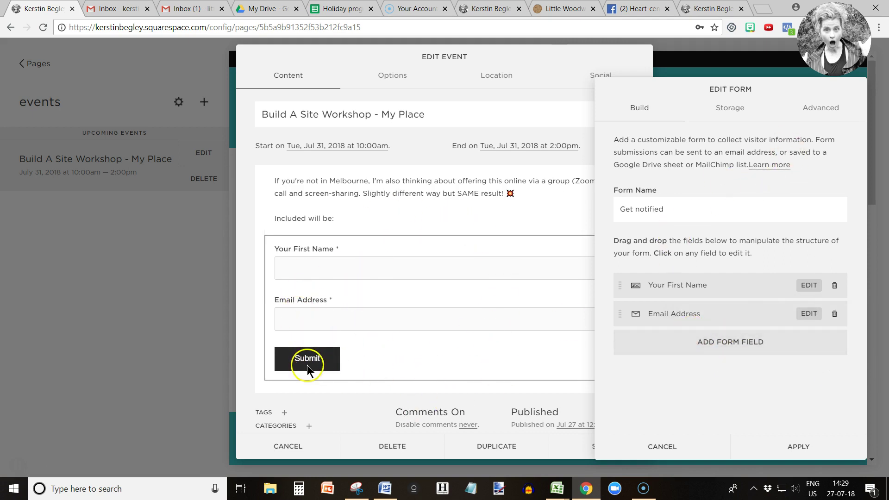
Turn on Lightbox Mode so the form opens from a 'GET NOTIFIED >>' button.
left_click(823, 120)
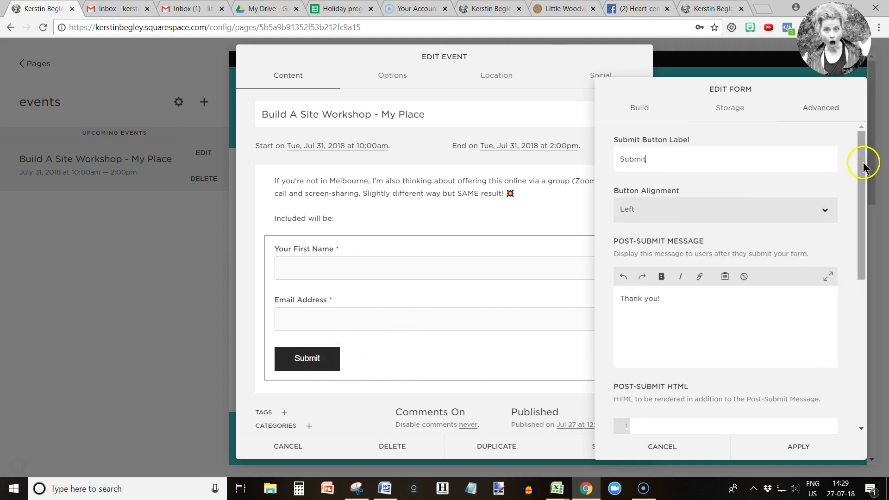
left_click_drag(863, 162, 859, 316)
left_click(621, 354)
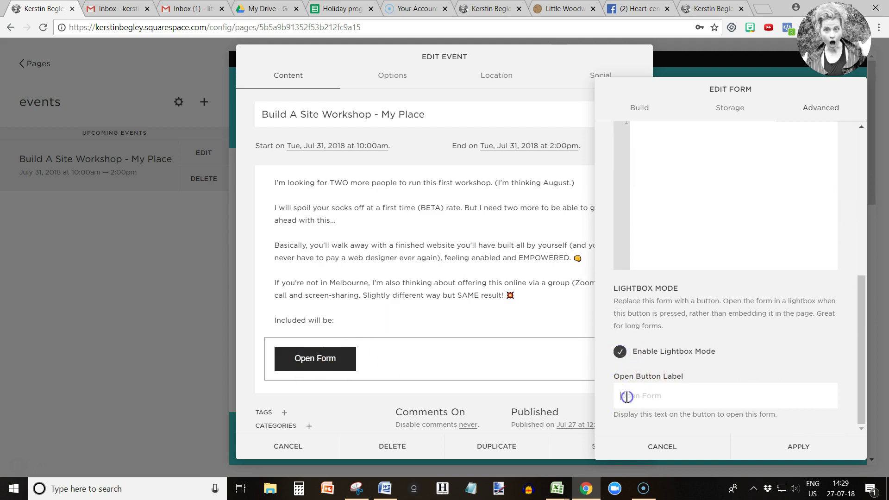
type("Get n")
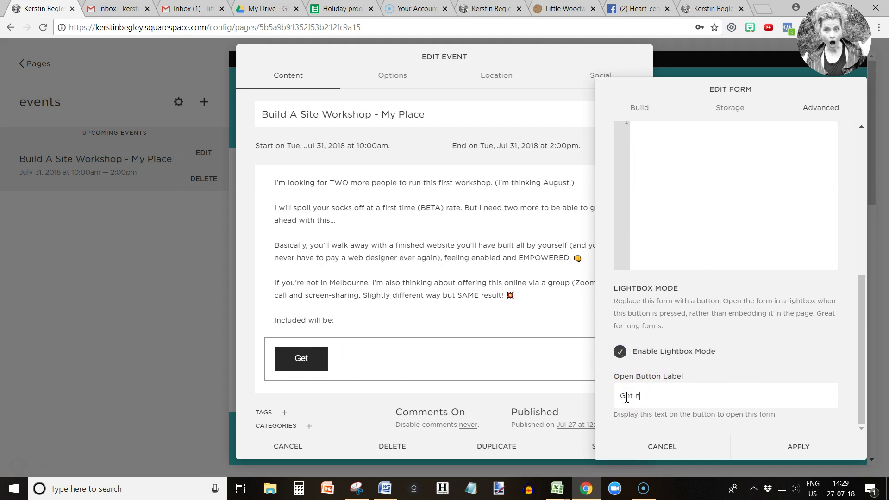
type("oti")
type("NOTIFIED")
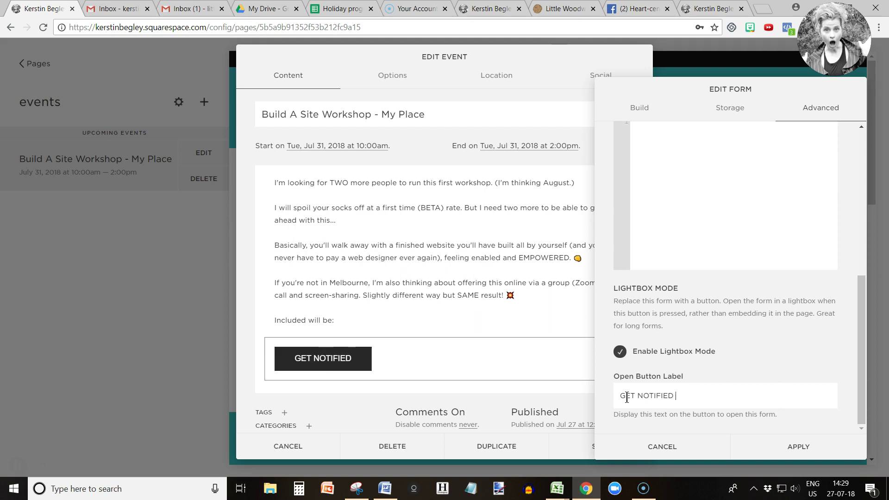
type(">>")
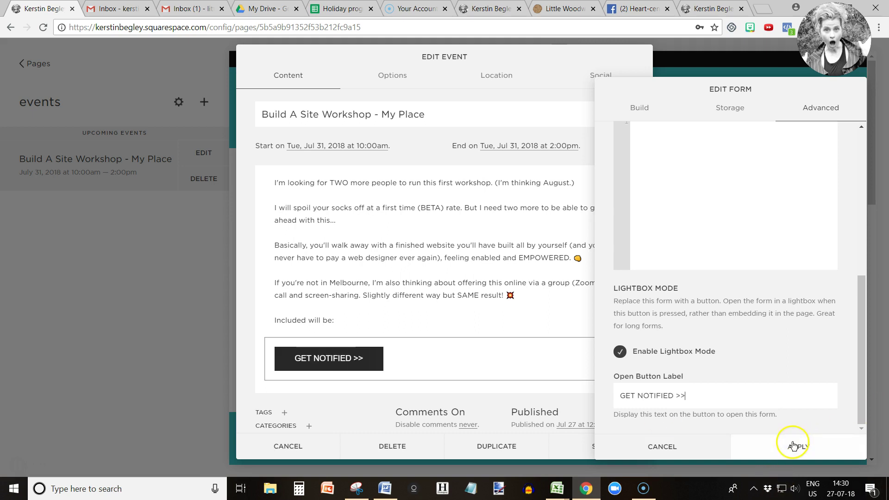
left_click(719, 112)
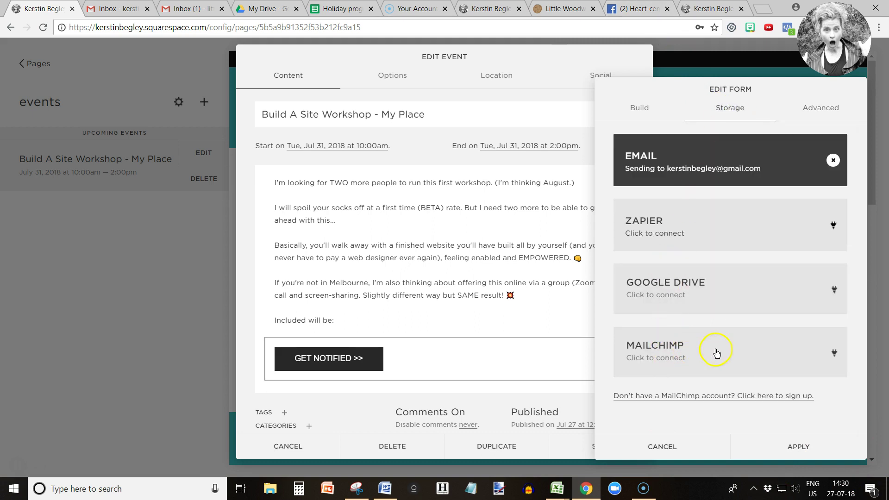
Store form submissions in a chosen MailChimp list with double opt-in, then apply the changes.
left_click(738, 362)
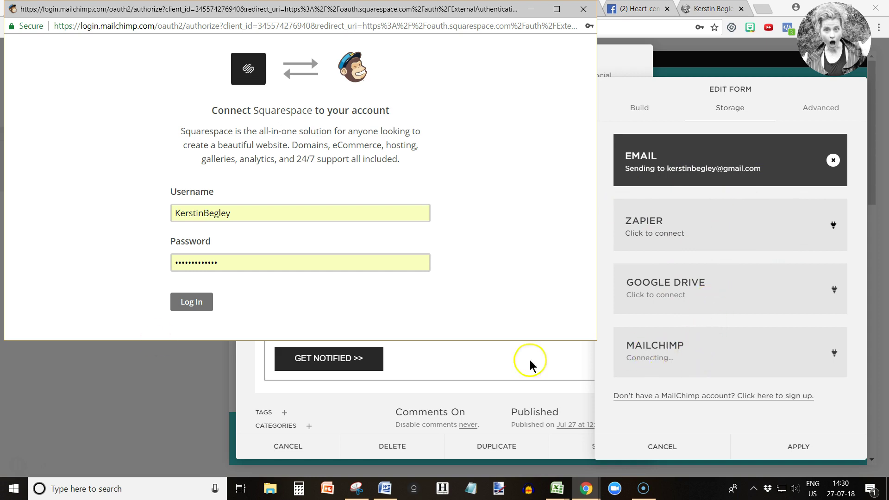
left_click(193, 302)
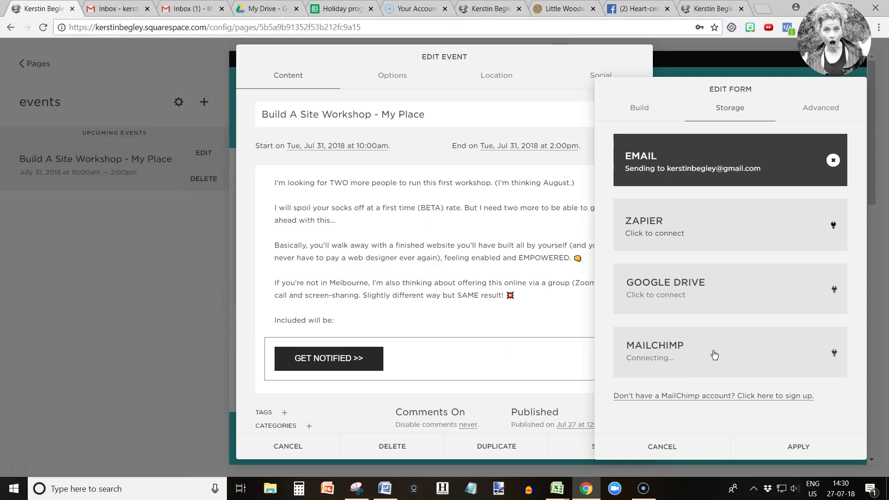
left_click(803, 354)
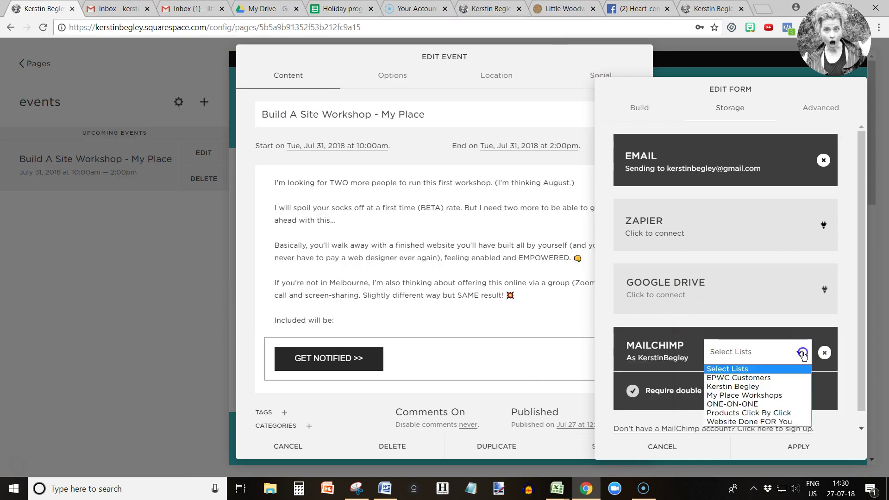
left_click(733, 387)
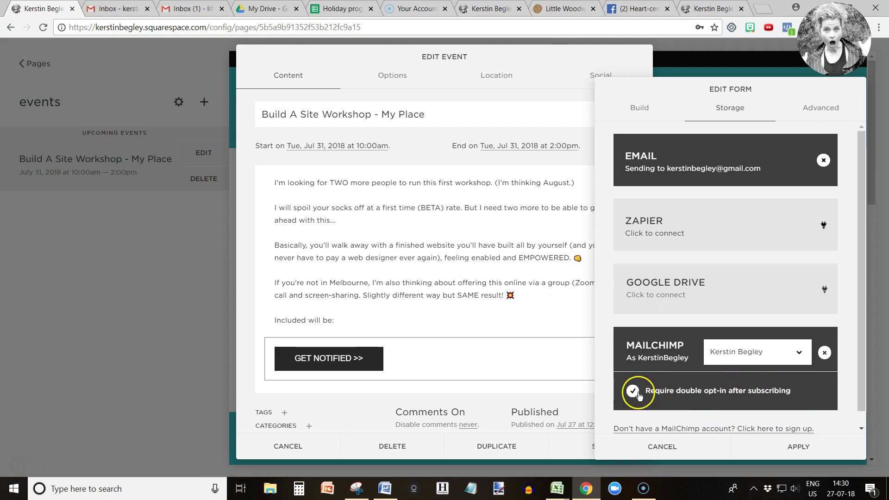
scroll(767, 348, "down", 1)
left_click(796, 447)
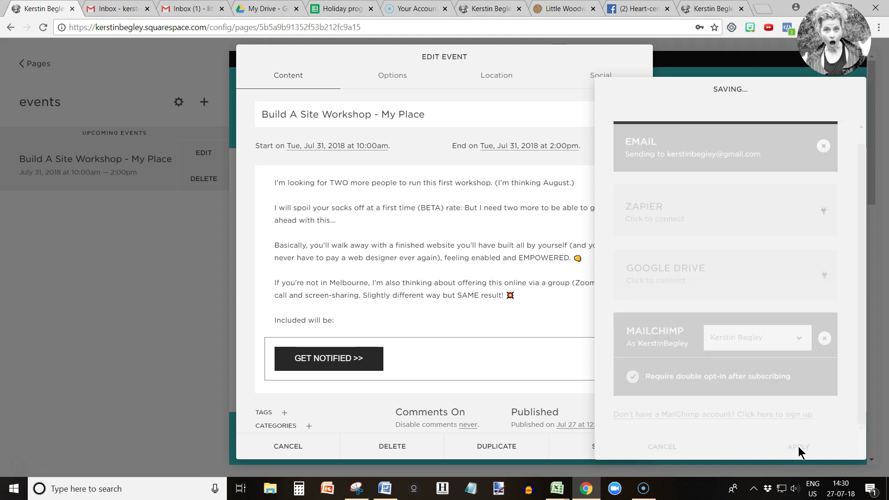
Insert a spacer block beside the GET NOTIFIED >> button and narrow the spacer's width.
left_click(264, 335)
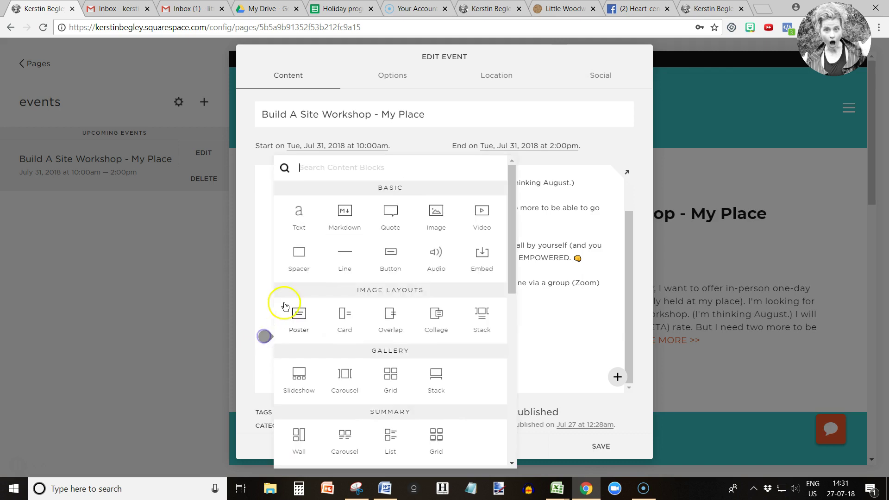
left_click(296, 267)
left_click_drag(371, 354, 600, 319)
left_click_drag(441, 351, 376, 348)
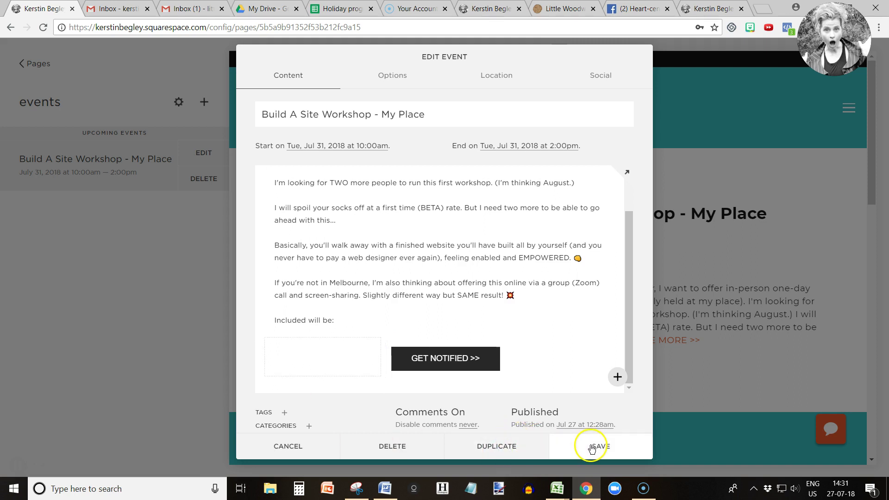
mouse_move(512, 345)
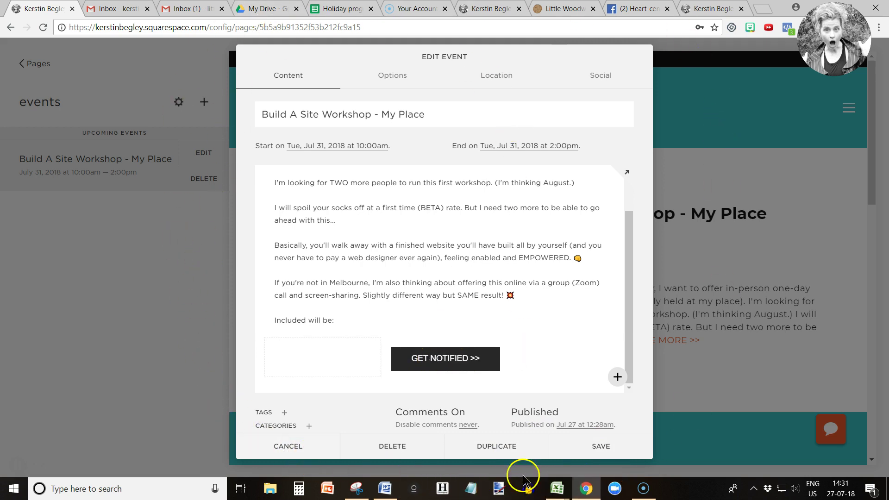
Save the event, then view and reload the workshop's page in the preview.
left_click(605, 448)
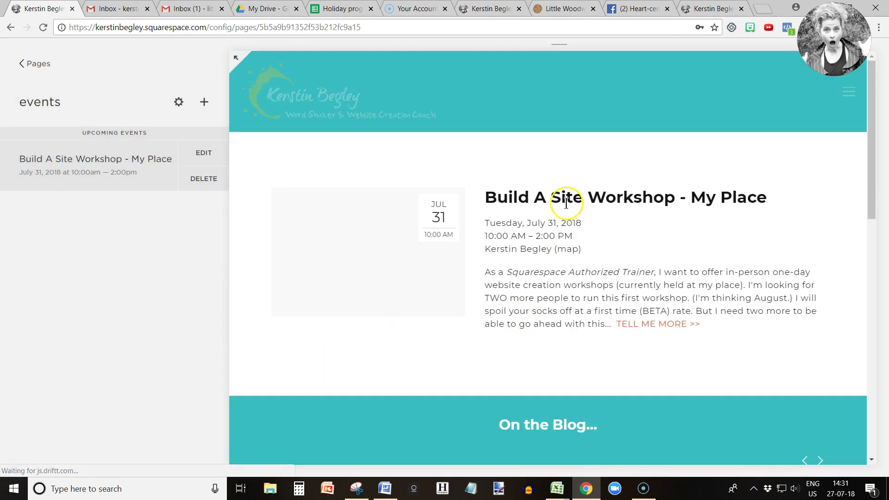
left_click(564, 213)
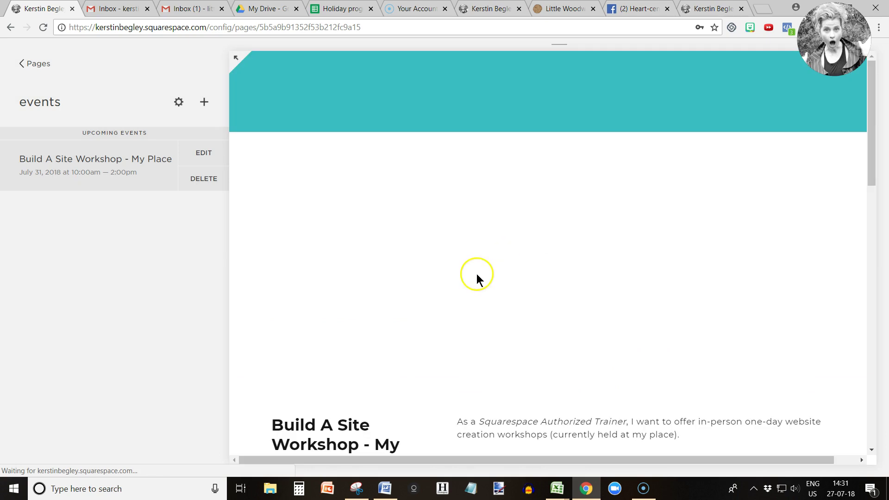
scroll(485, 359, "down", 10)
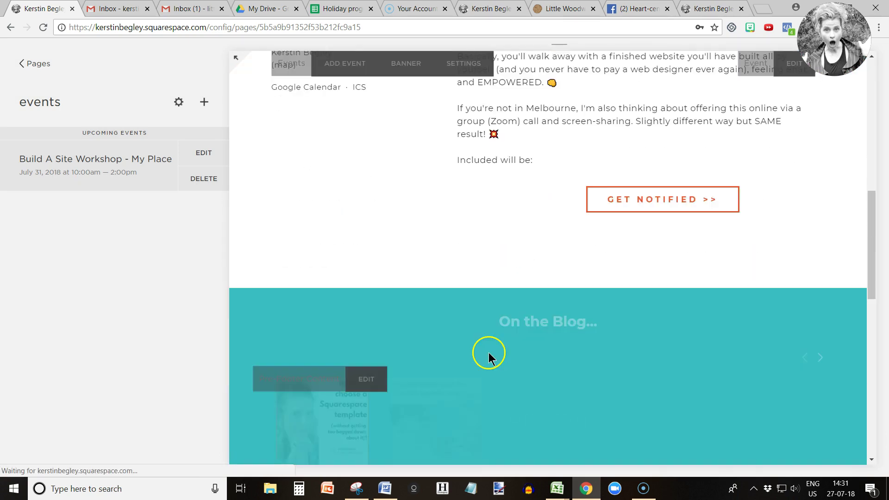
scroll(651, 323, "up", 3)
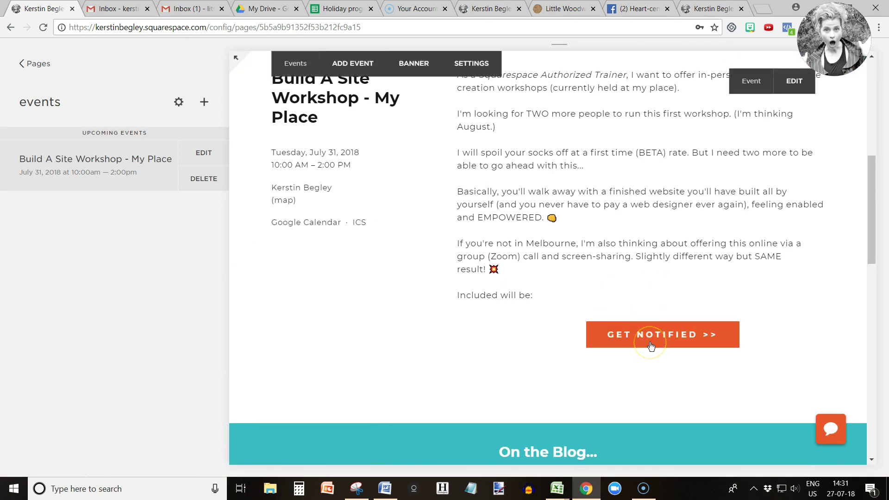
left_click(203, 154)
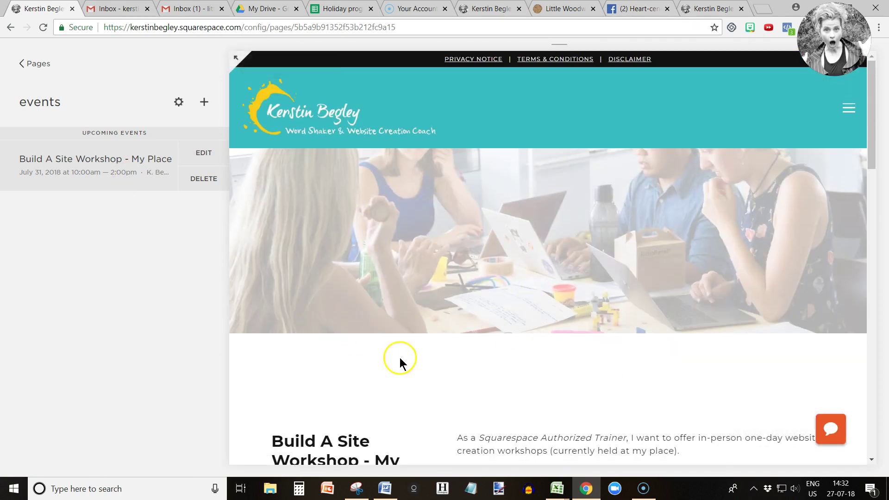
Reopen the event, reapply the Get notified form's storage settings, and save the event.
left_click(204, 153)
scroll(435, 344, "down", 1)
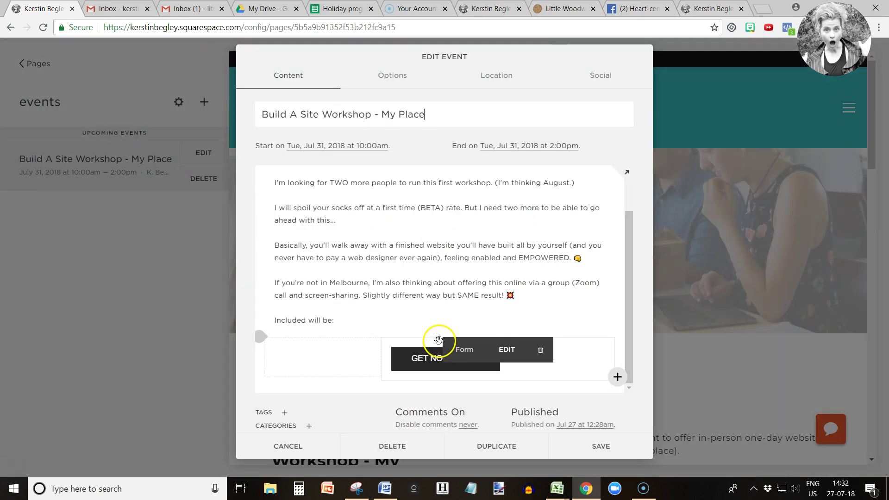
left_click(497, 357)
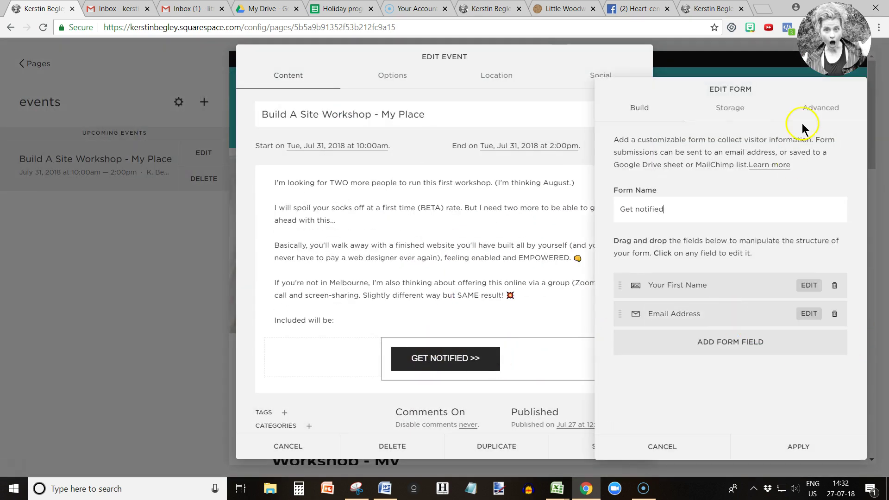
left_click(729, 111)
left_click(797, 447)
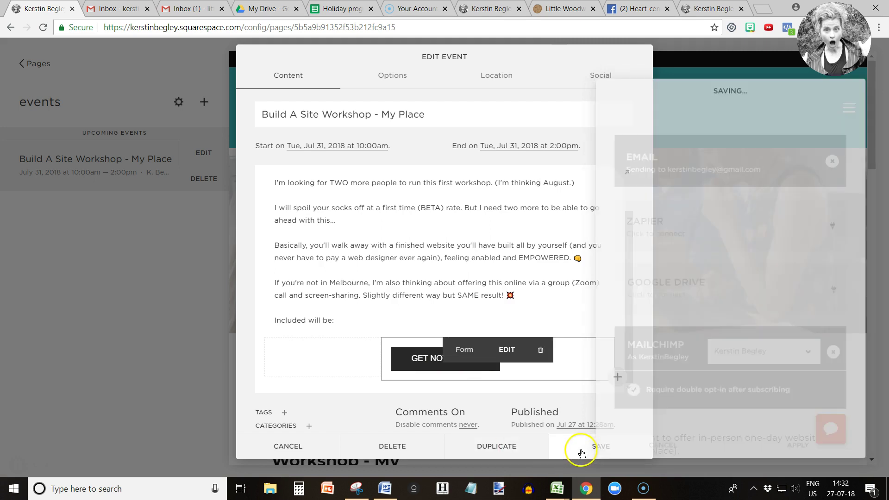
left_click(600, 446)
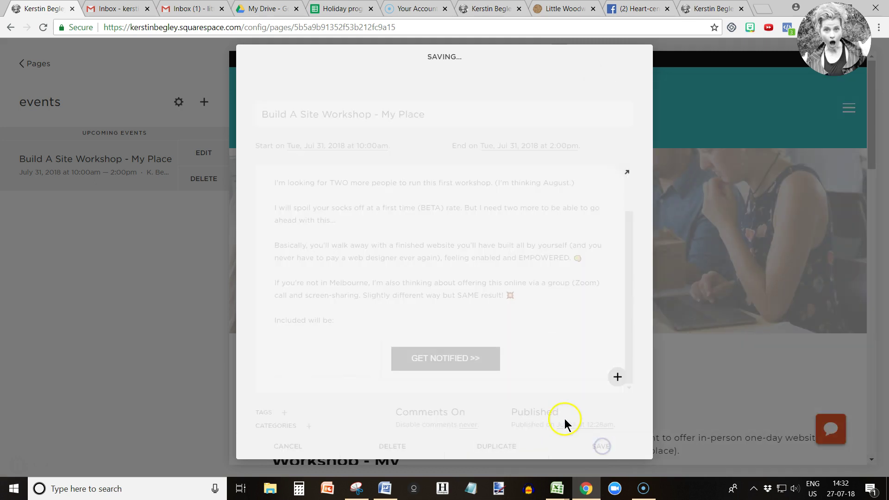
On the live site, change the address to /events and scroll to the My Place workshop details.
left_click(701, 8)
scroll(315, 286, "down", 4)
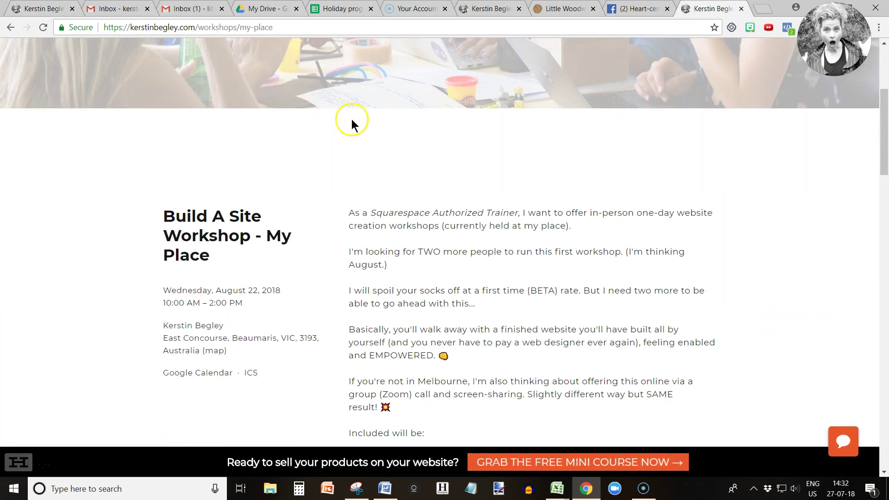
scroll(352, 119, "up", 4)
left_click_drag(198, 28, 361, 29)
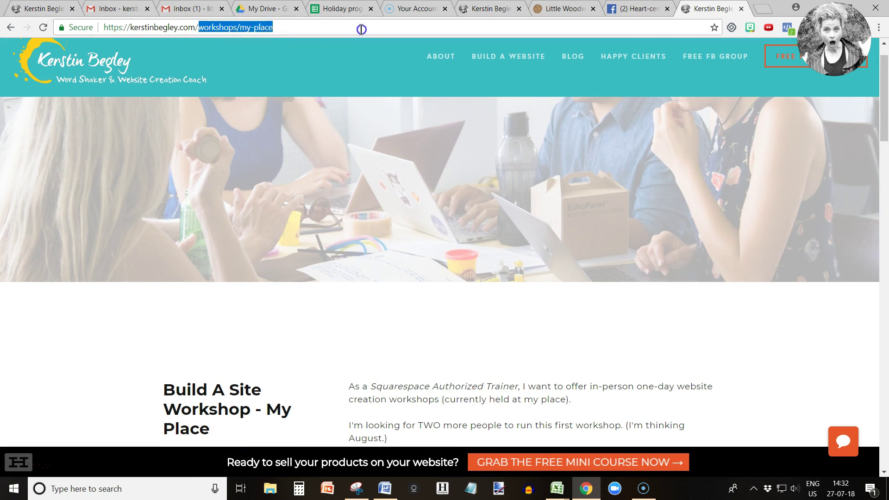
type("even")
key("BackSpace")
type("ents")
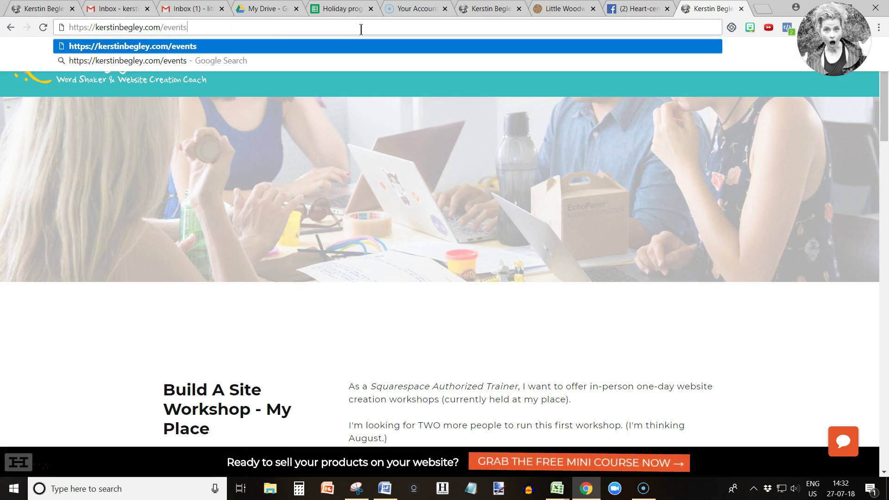
key("Return")
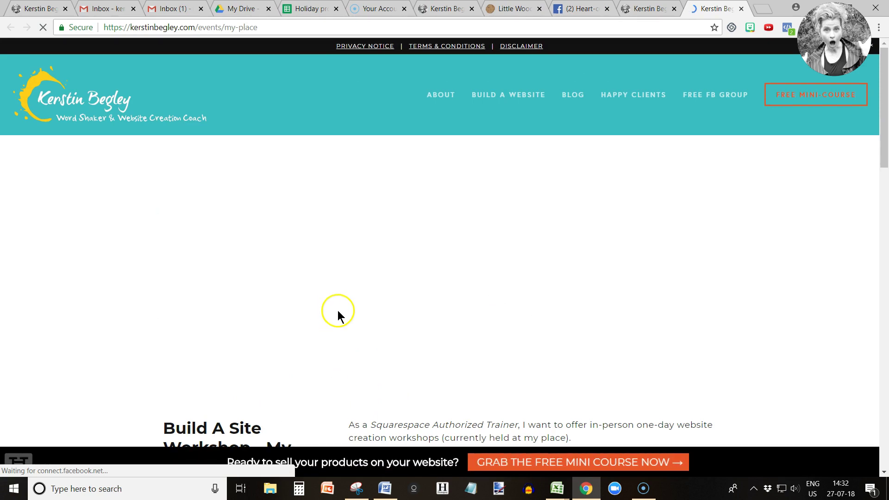
scroll(271, 326, "down", 4)
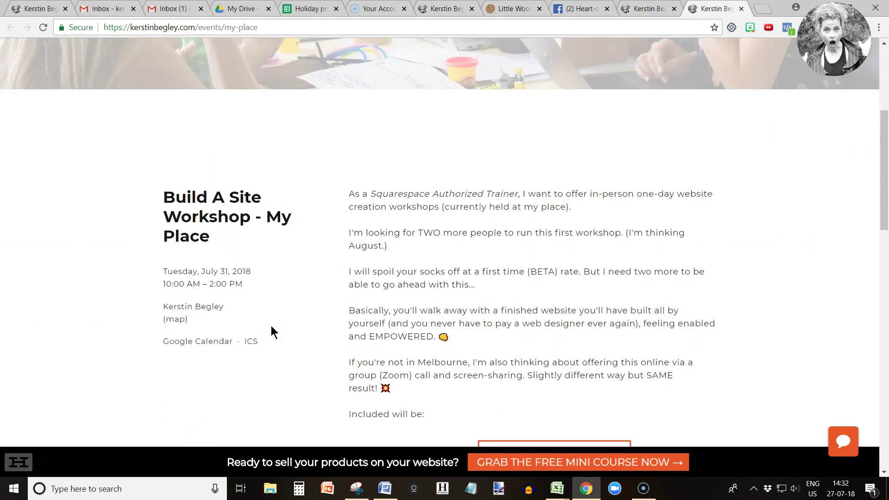
scroll(271, 326, "up", 5)
scroll(271, 331, "down", 8)
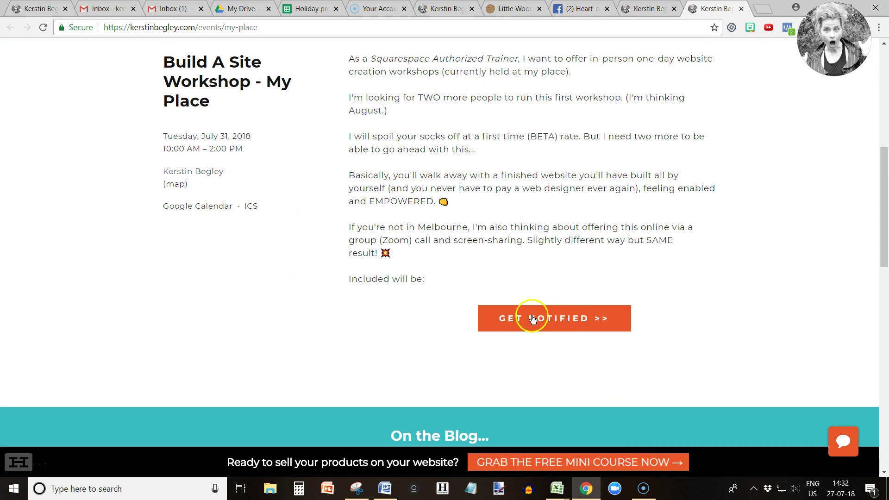
Duplicate the My Place workshop and retitle the copy 'Build A Site Workshop - Online'.
left_click(41, 9)
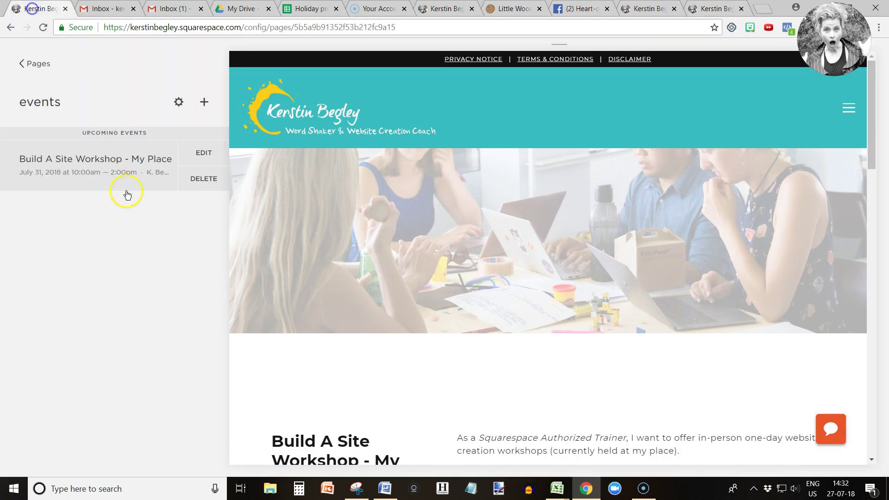
left_click(199, 159)
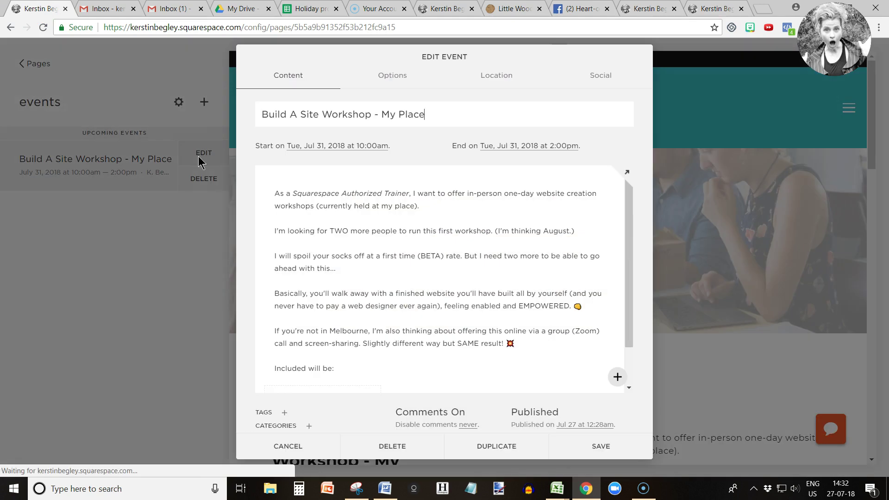
left_click(493, 453)
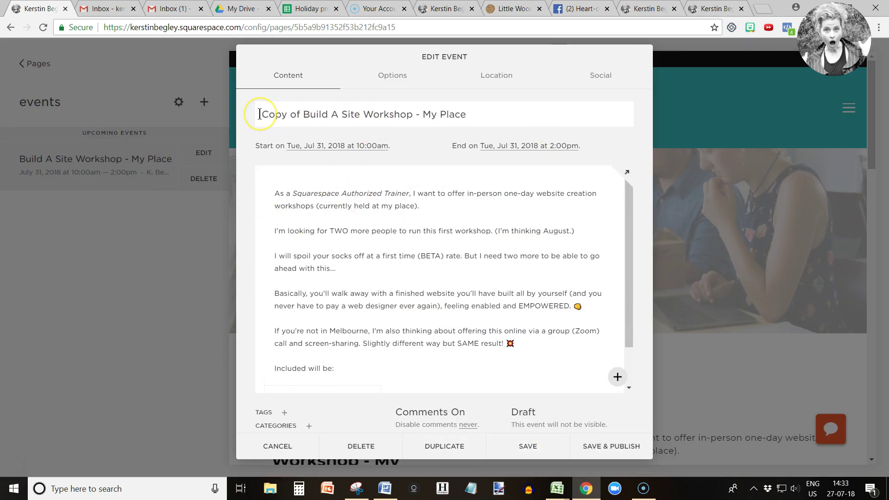
left_click_drag(263, 114, 302, 114)
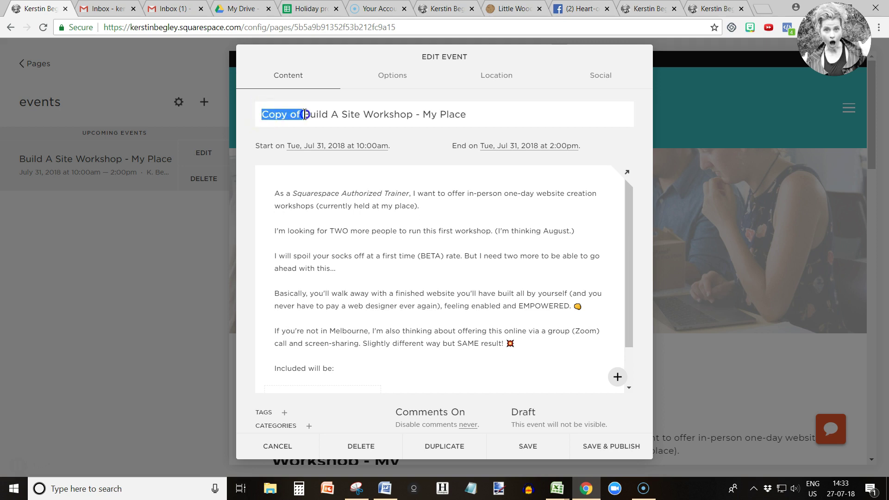
key("BackSpace")
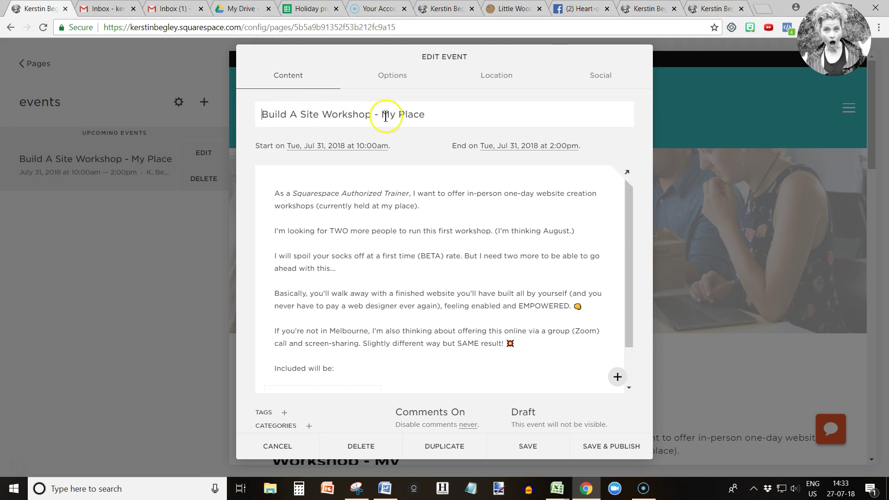
left_click_drag(382, 115, 517, 126)
type("Onlin")
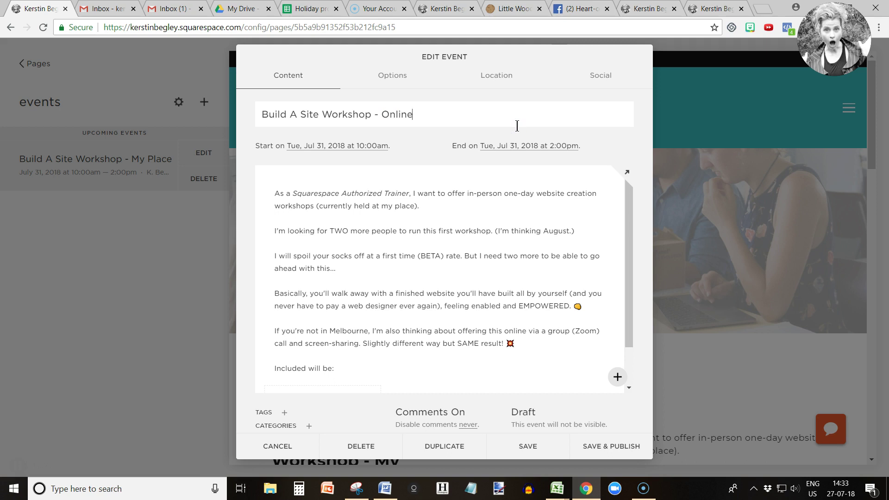
Replace the copy's description paragraphs with 'Online version ...'.
left_click(344, 278)
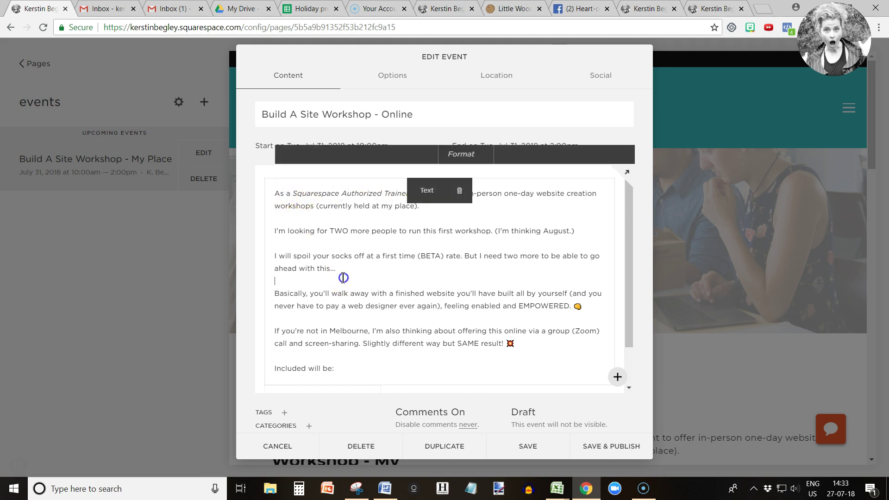
left_click_drag(340, 367, 275, 228)
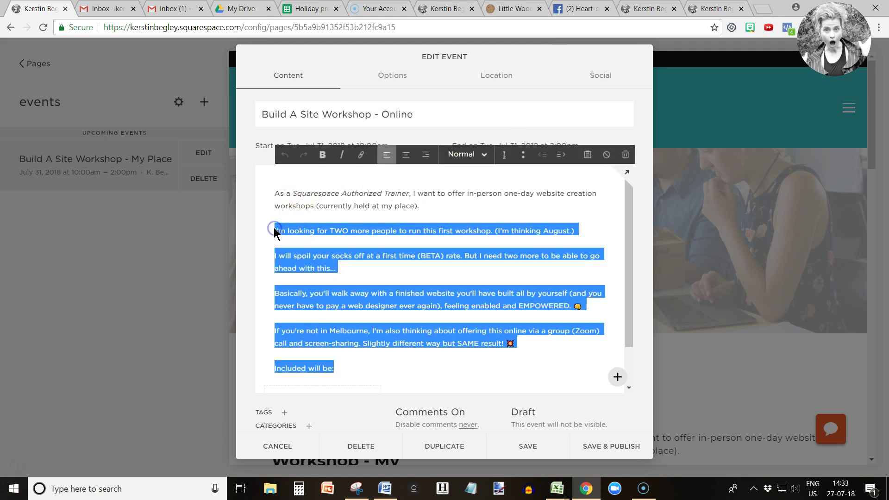
type("Online")
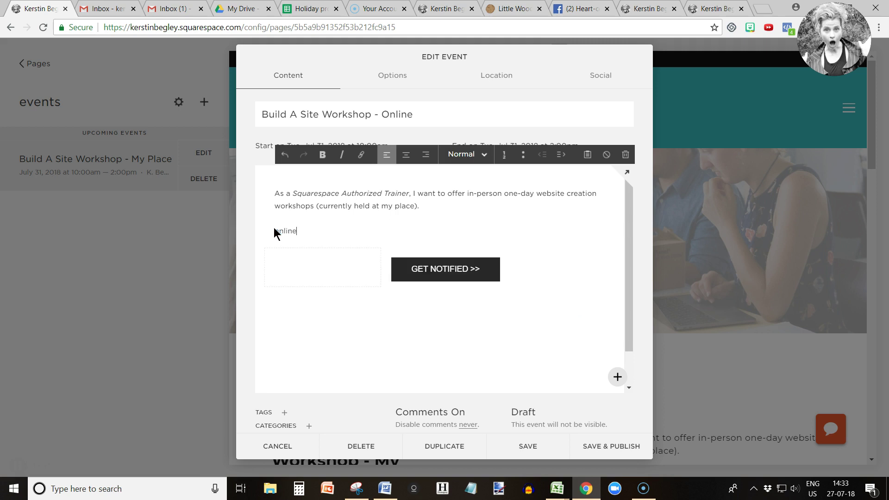
type(" version .")
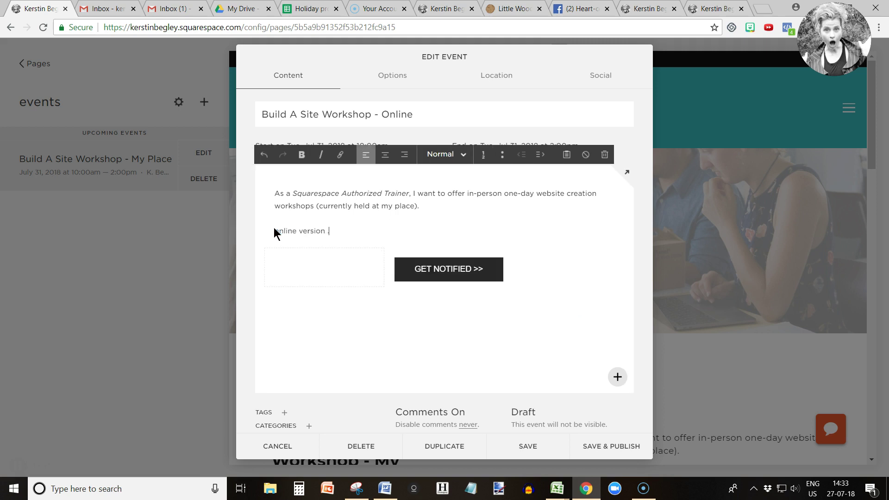
type("..")
Swap the copied thumbnail for the community image and change the URL slug to 'online'.
left_click(379, 75)
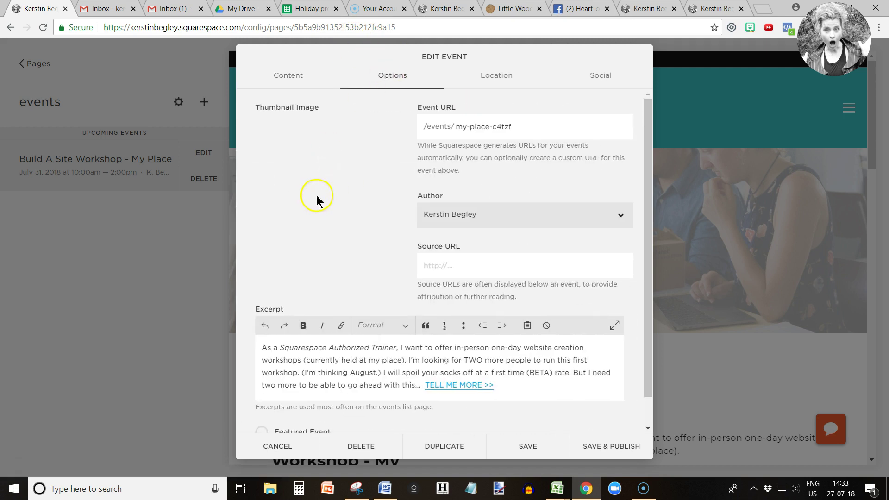
left_click(358, 221)
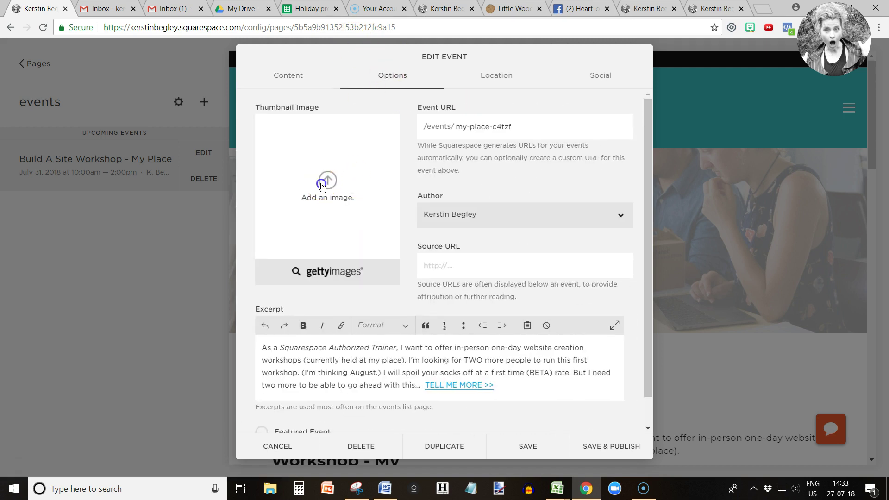
left_click(322, 185)
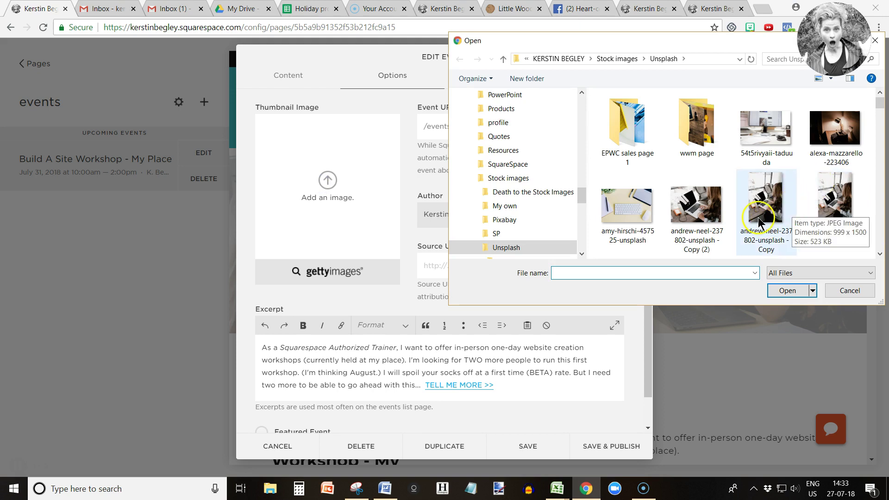
scroll(685, 213, "down", 3)
scroll(684, 214, "down", 3)
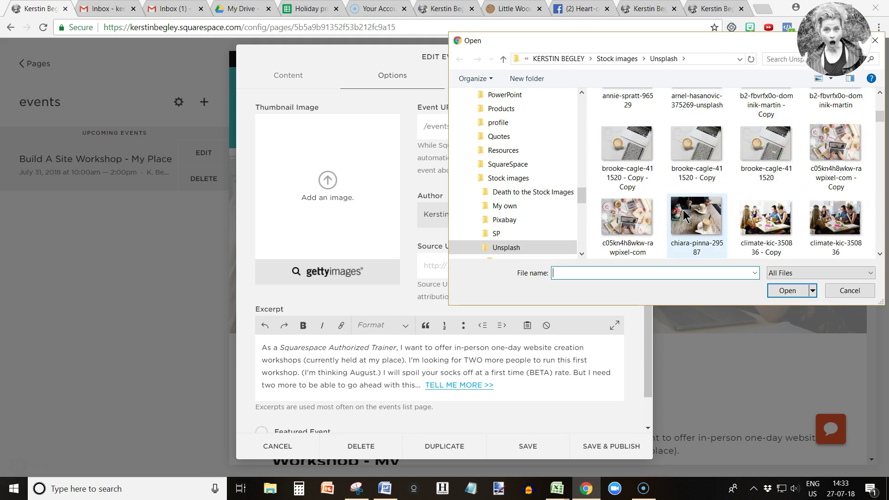
left_click(632, 223)
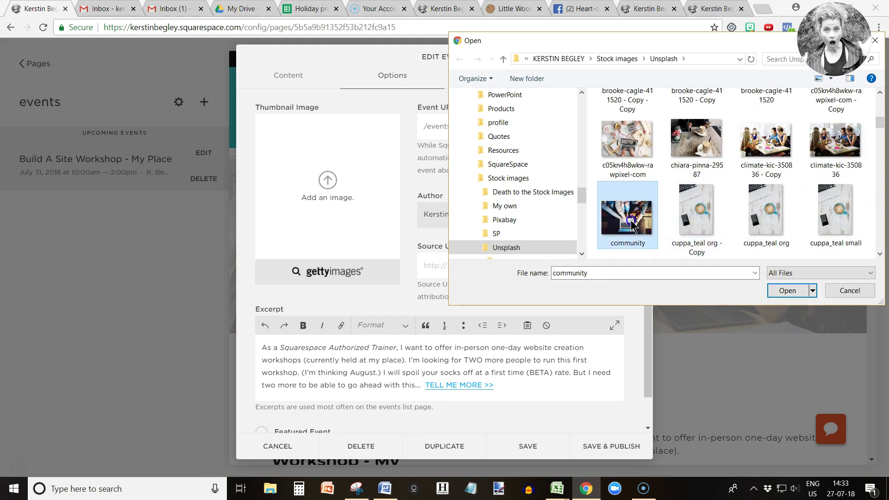
left_click(787, 290)
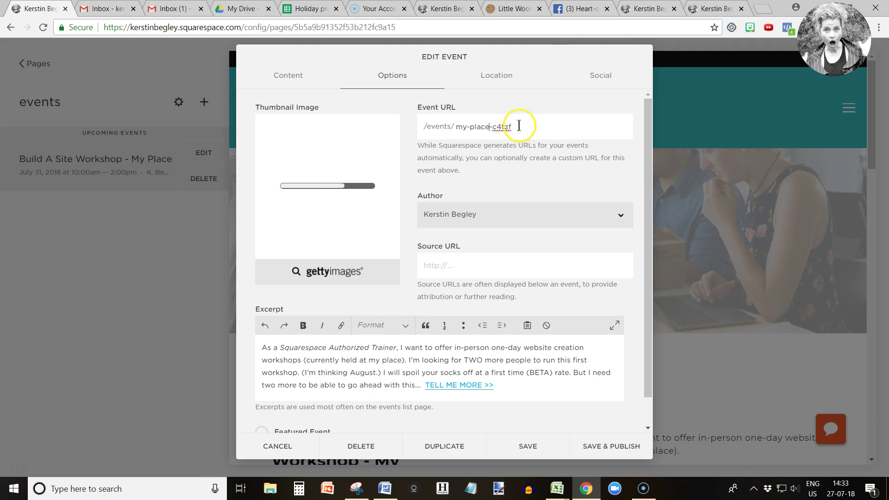
left_click_drag(458, 128, 561, 127)
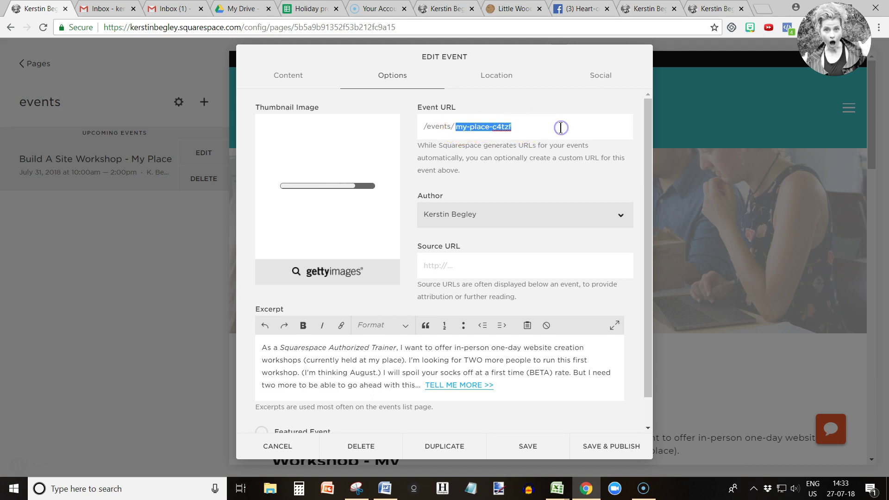
type("online")
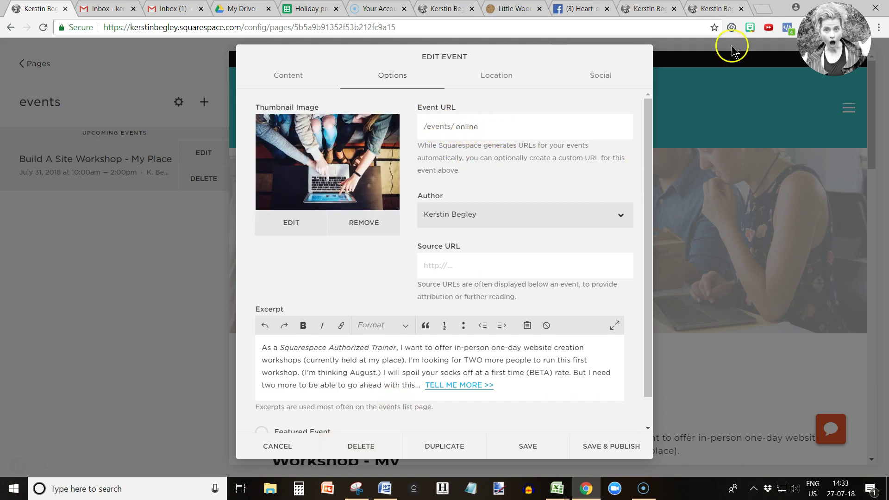
Load the live site's /events list, then return to the Edit Event dialog tab.
left_click(716, 9)
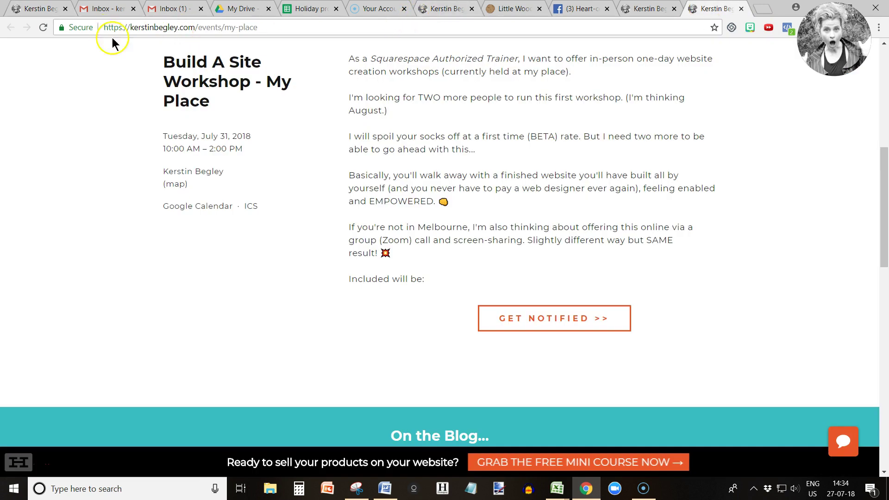
left_click(42, 27)
left_click(223, 27)
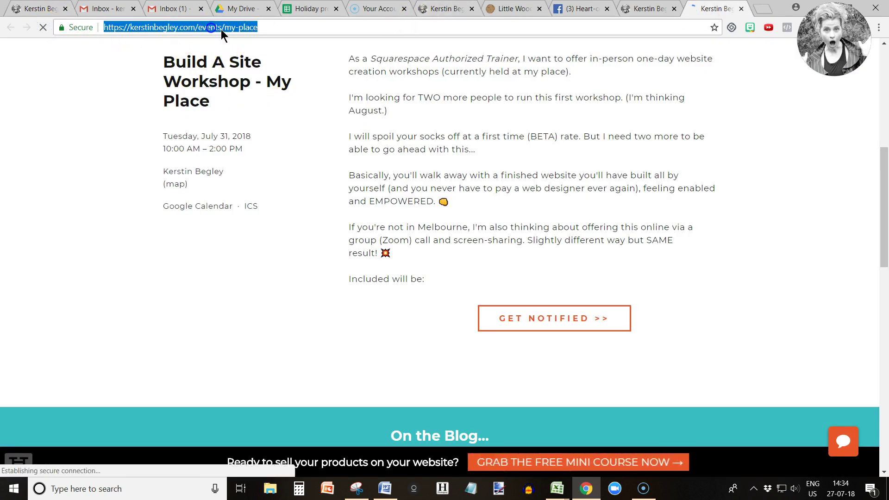
left_click_drag(222, 27, 259, 28)
key("BackSpace")
left_click(309, 46)
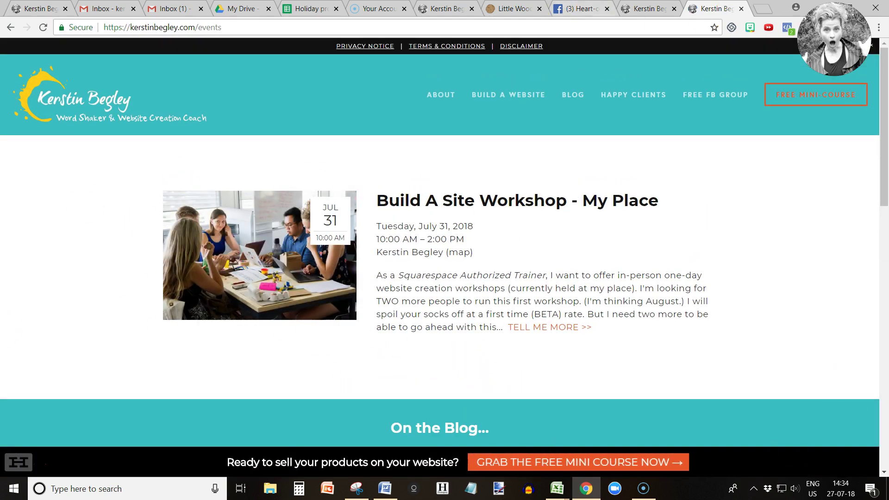
left_click(35, 9)
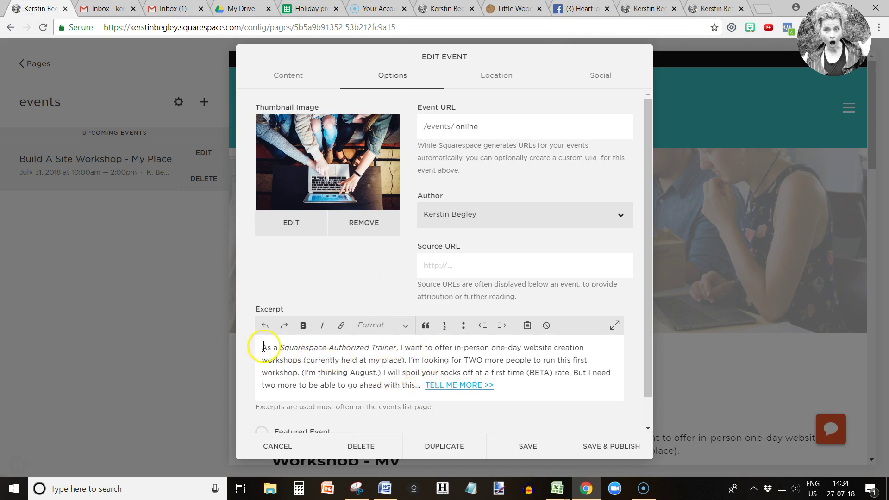
Relink 'TELL ME MORE >>' to kerstinbegley.com/events/online, opening in a new window.
left_click_drag(263, 348, 518, 386)
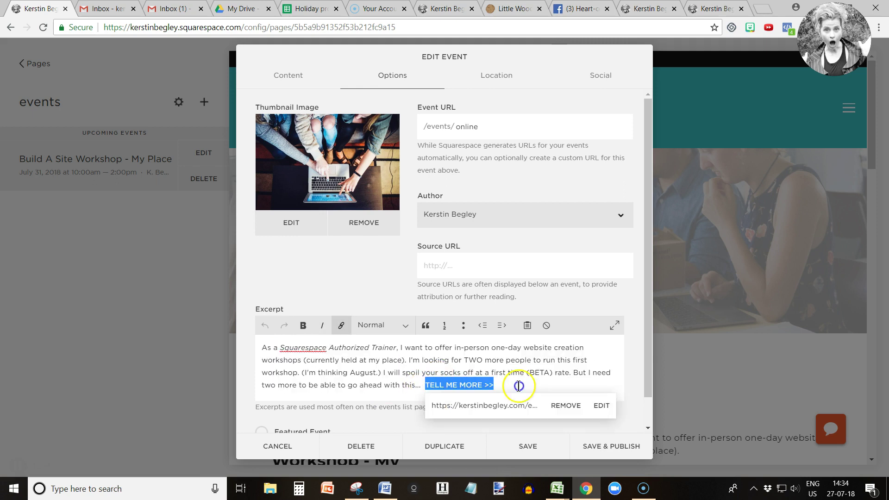
left_click(566, 406)
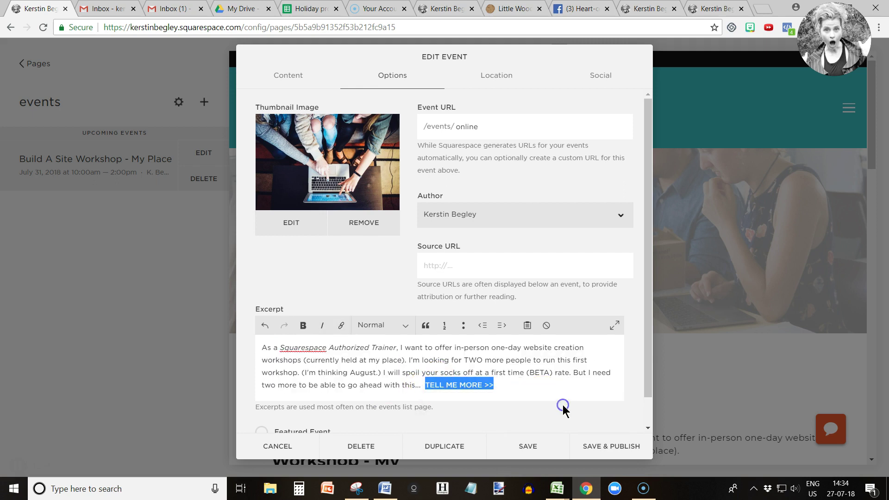
left_click(339, 326)
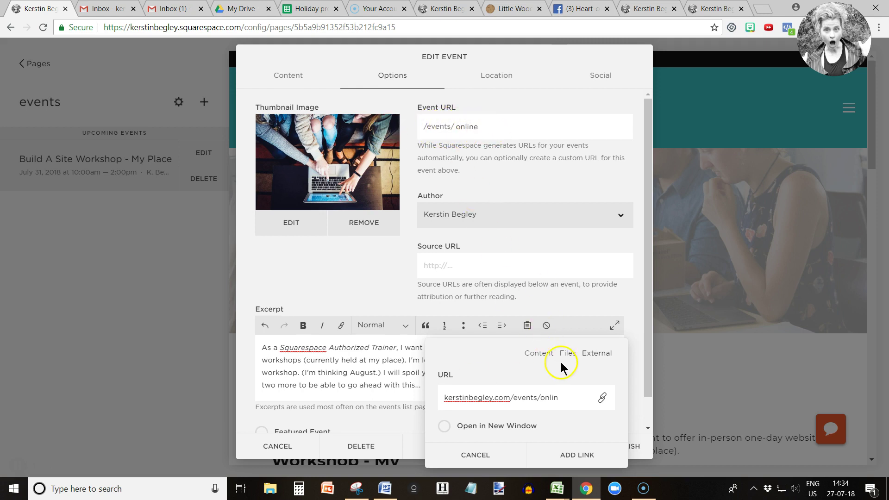
type("e")
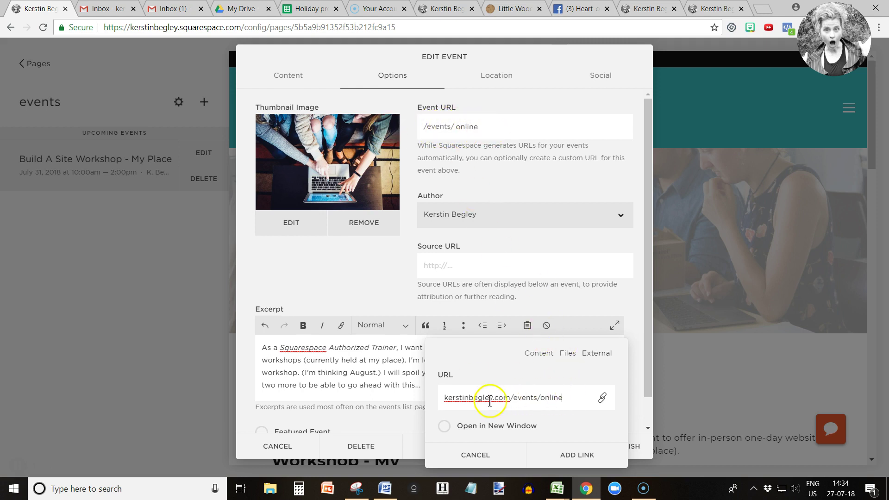
left_click(445, 426)
left_click(574, 453)
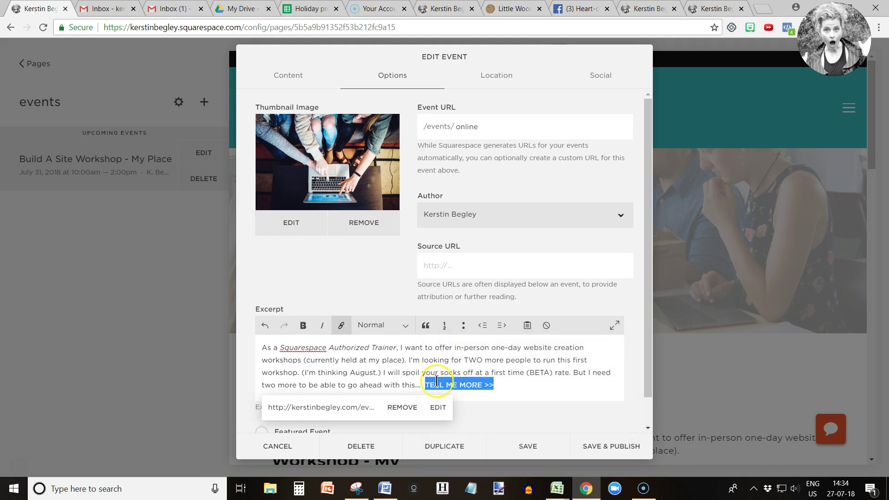
left_click_drag(262, 348, 410, 383)
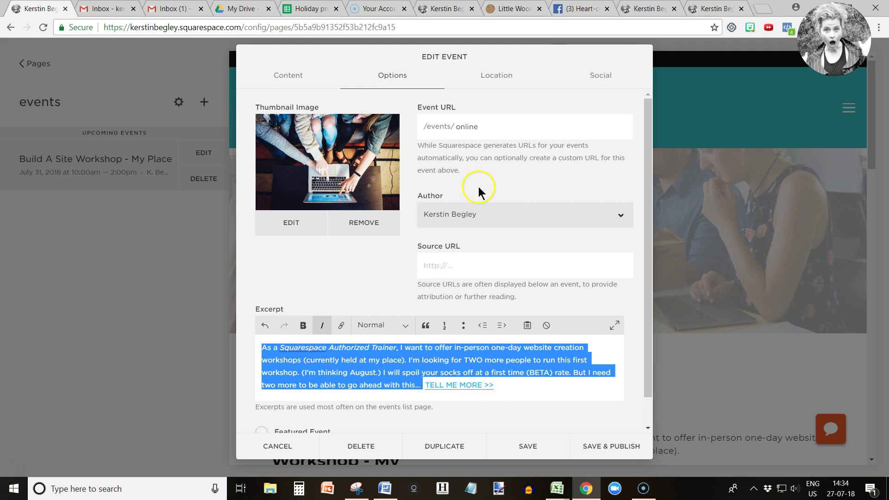
Delete the Online event's location business name, then save and publish the event.
left_click(489, 82)
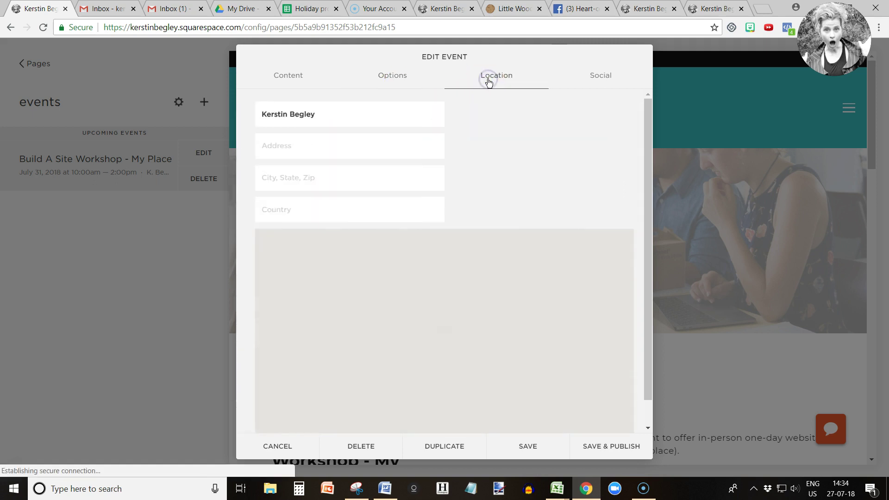
triple_click(326, 115)
key("BackSpace")
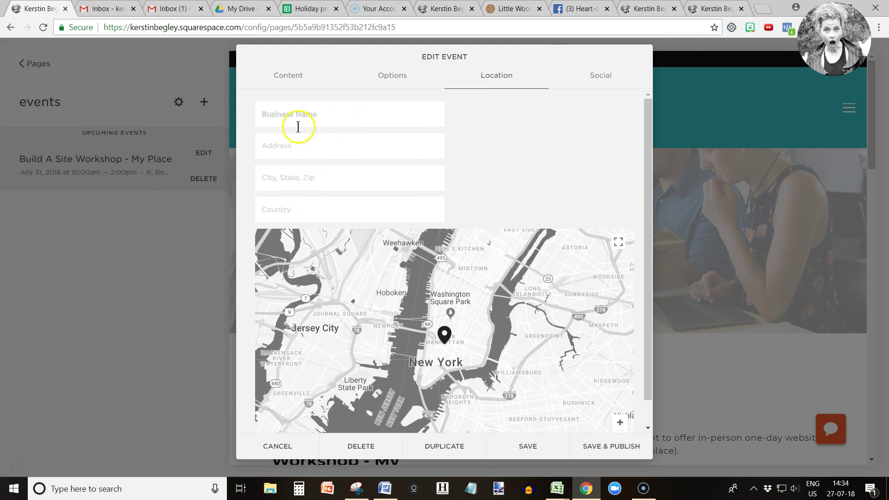
left_click(599, 77)
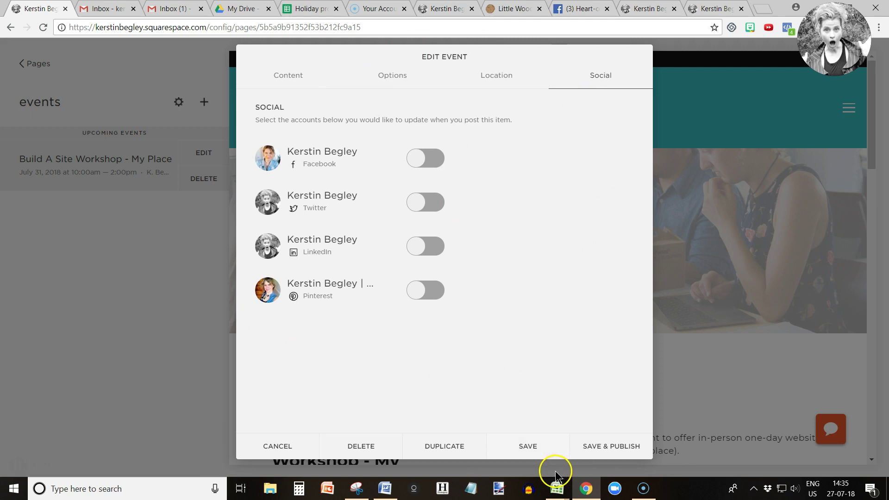
left_click(607, 450)
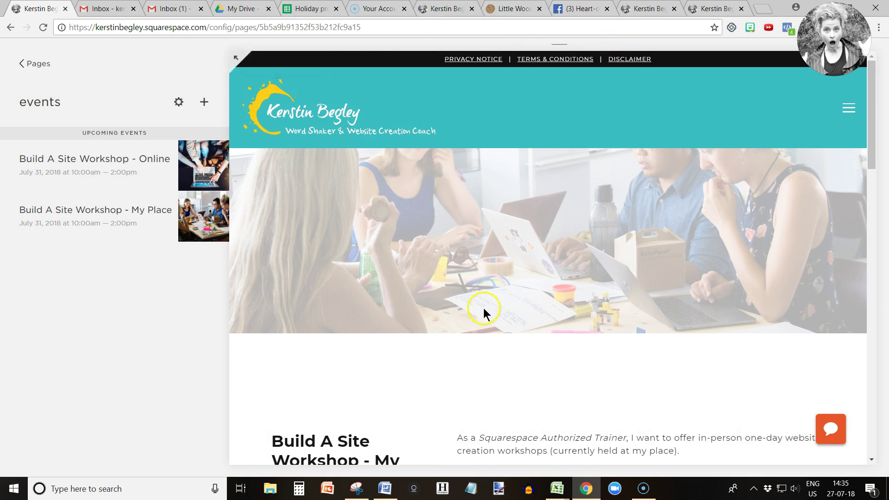
scroll(482, 309, "down", 2)
left_click(709, 8)
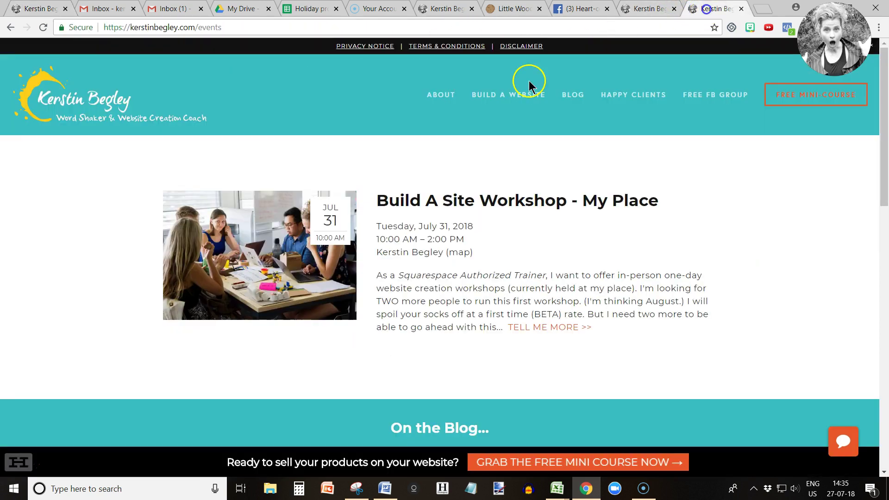
left_click(42, 27)
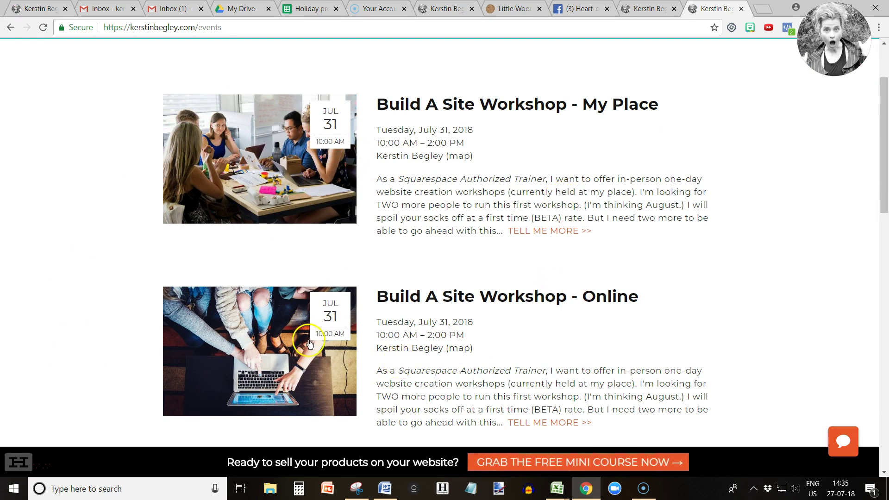
Edit the My Place workshop, set its start date to August 6, 2018, and save.
left_click(37, 8)
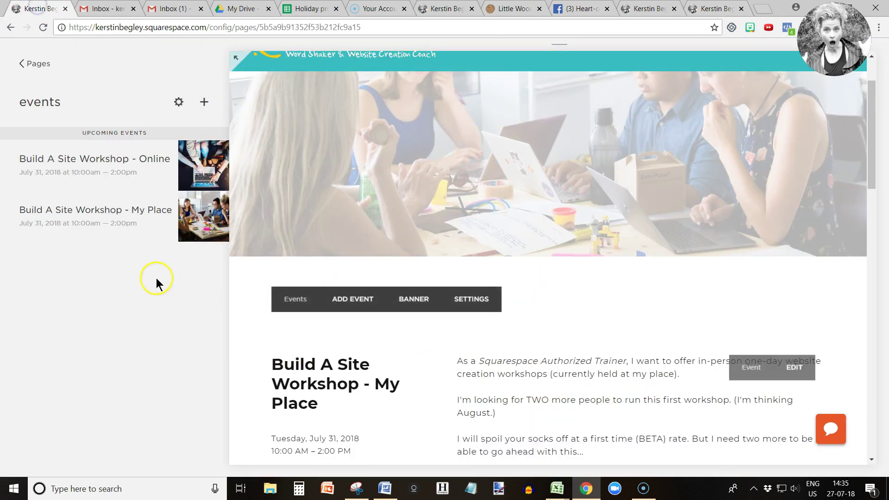
left_click(130, 232)
left_click(198, 207)
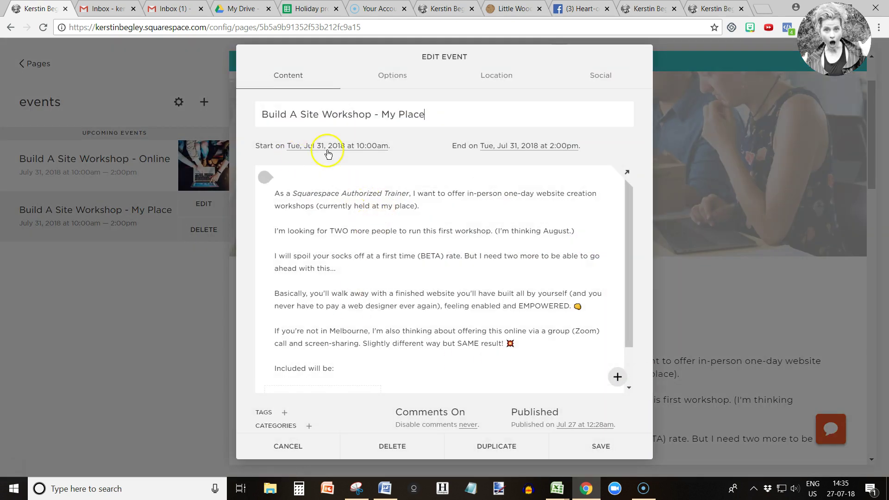
left_click(327, 149)
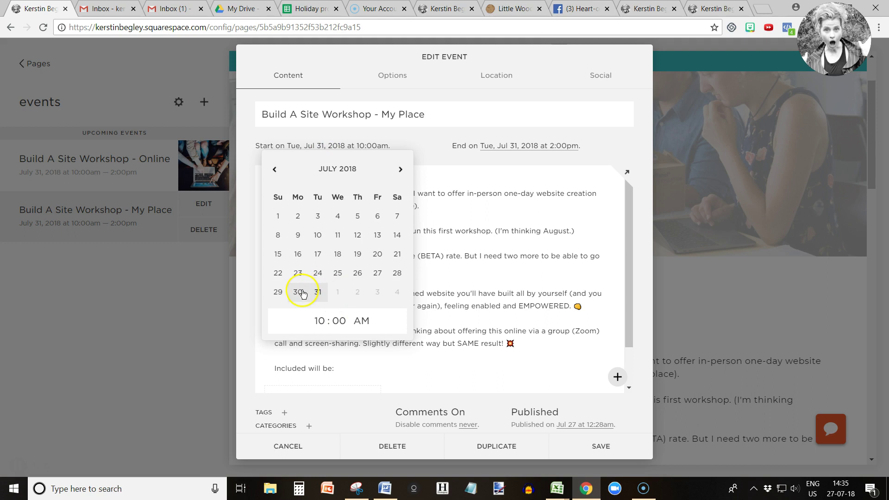
left_click(400, 170)
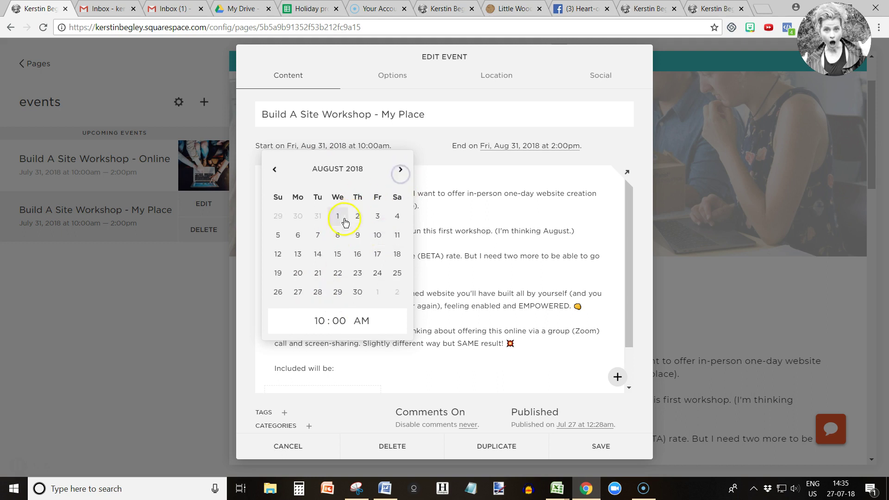
left_click(298, 236)
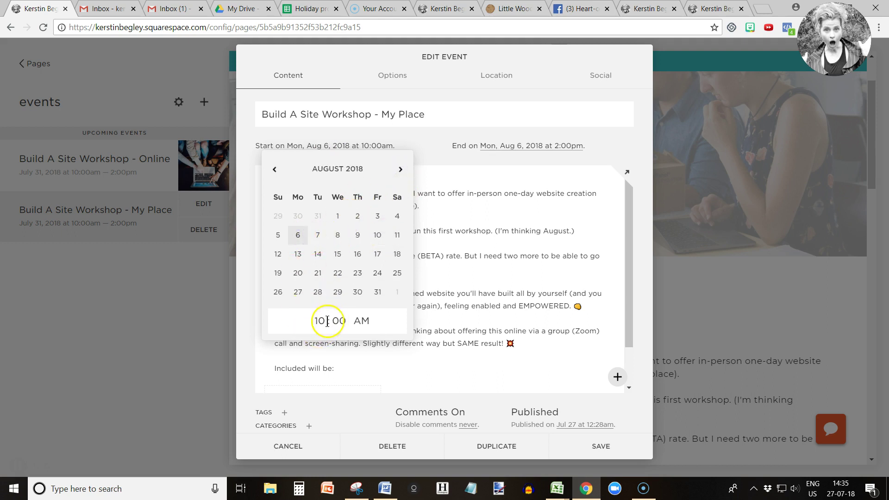
left_click(506, 145)
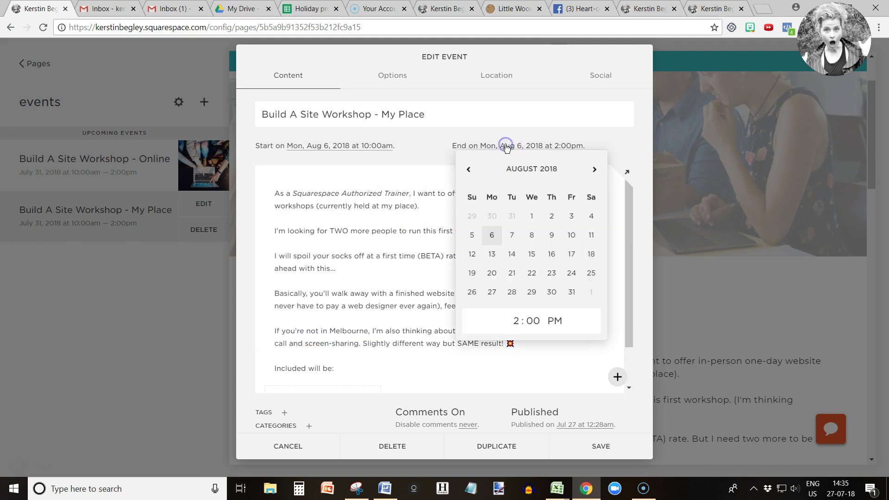
left_click(373, 315)
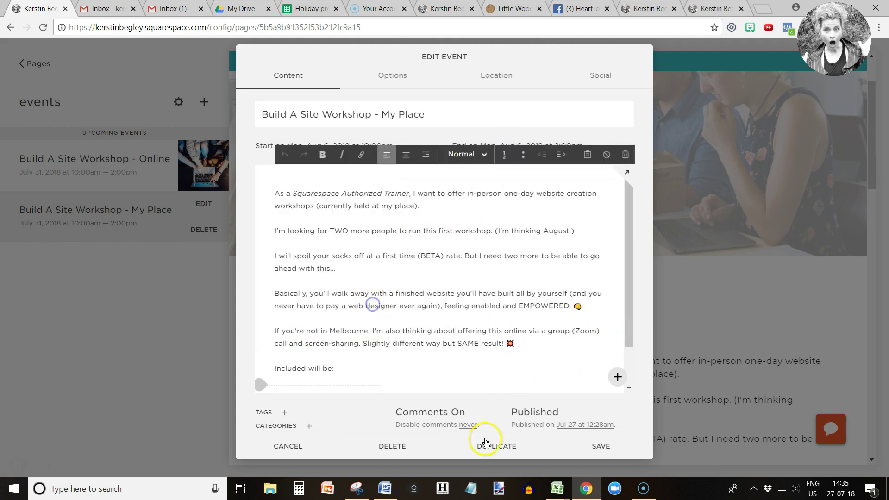
left_click(579, 447)
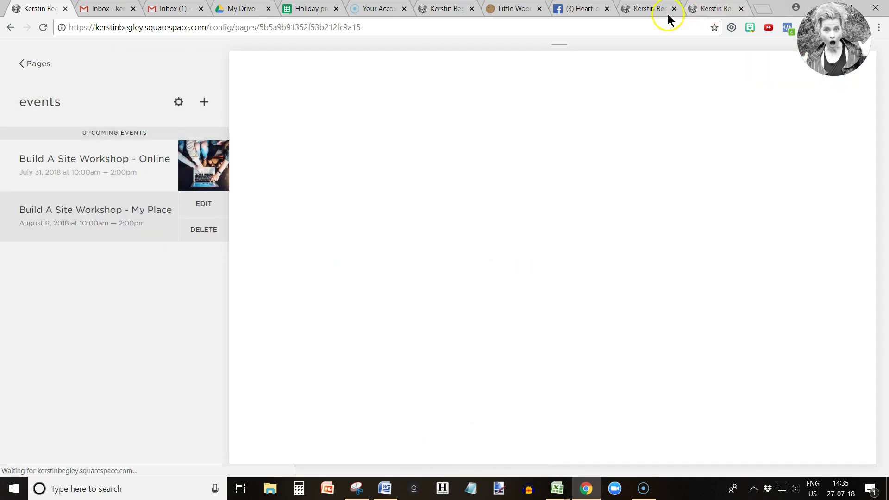
Reload the live events page to show the My Place and Online workshops.
left_click(701, 8)
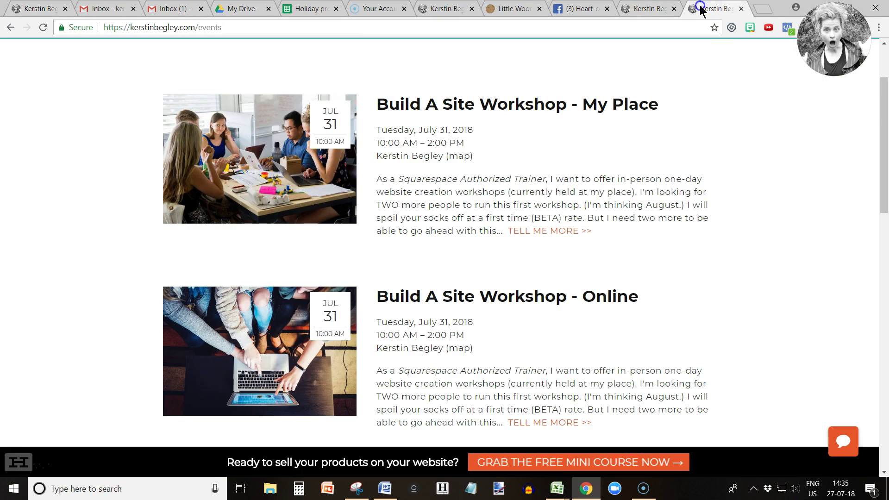
left_click(43, 27)
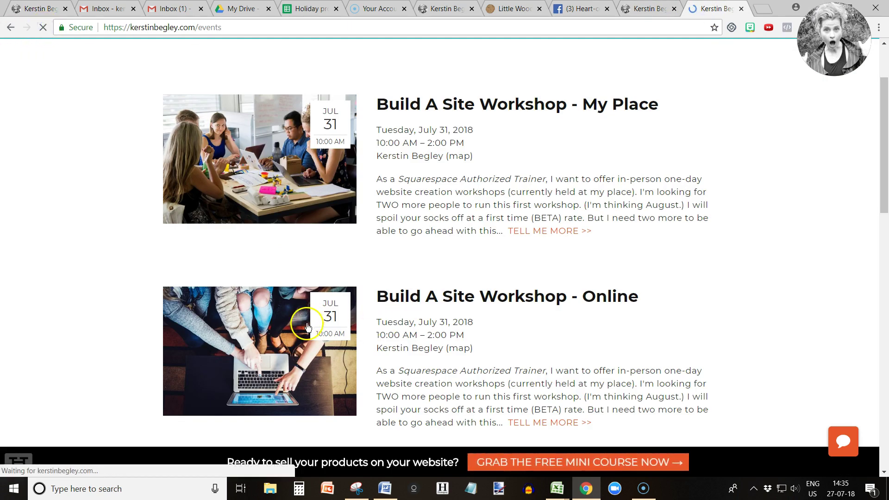